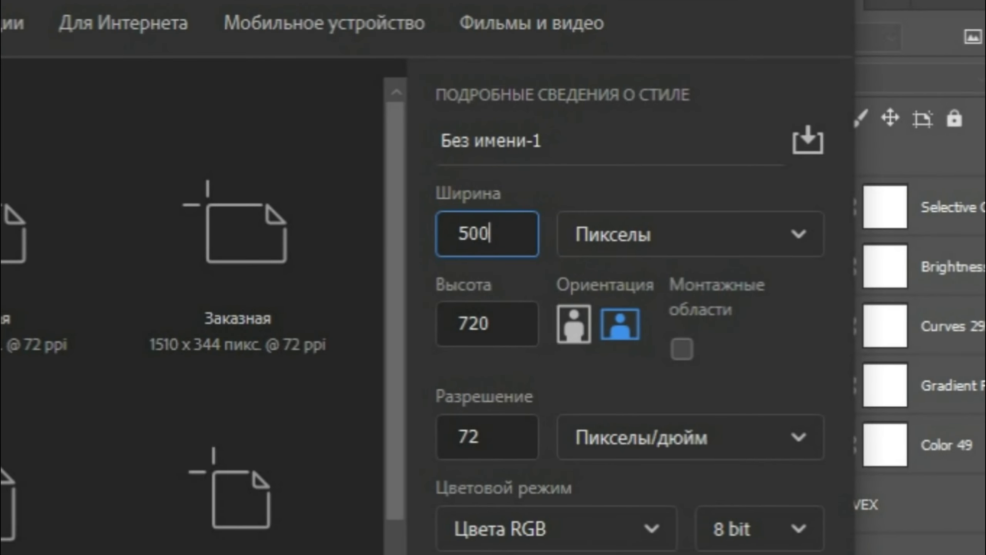
Step: Create a new square document 5000 by 5000 pixels
{"action": "left_click", "coordinate": [495, 327]}
{"action": "type", "text": "5000"}
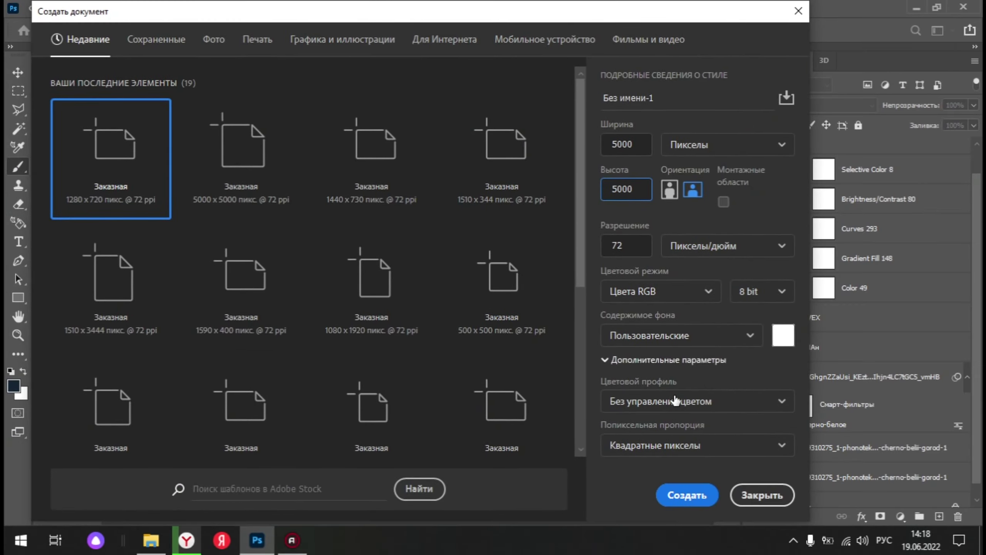
{"action": "key", "text": "Return"}
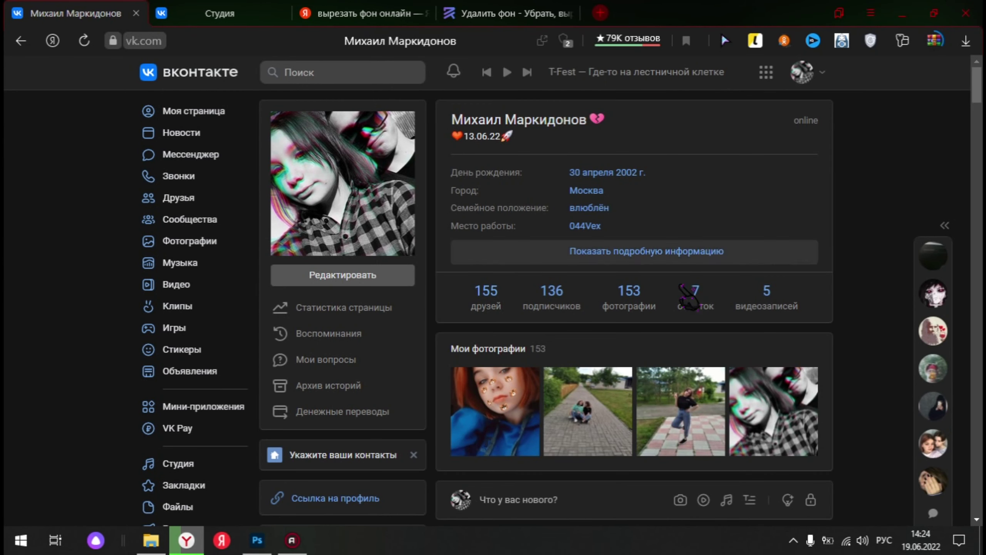
Step: Open the plaid-trousers photo from the VKontakte profile albums and save it to disk
{"action": "left_click", "coordinate": [544, 348]}
{"action": "scroll", "coordinate": [532, 331], "scroll_direction": "down", "scroll_amount": 8}
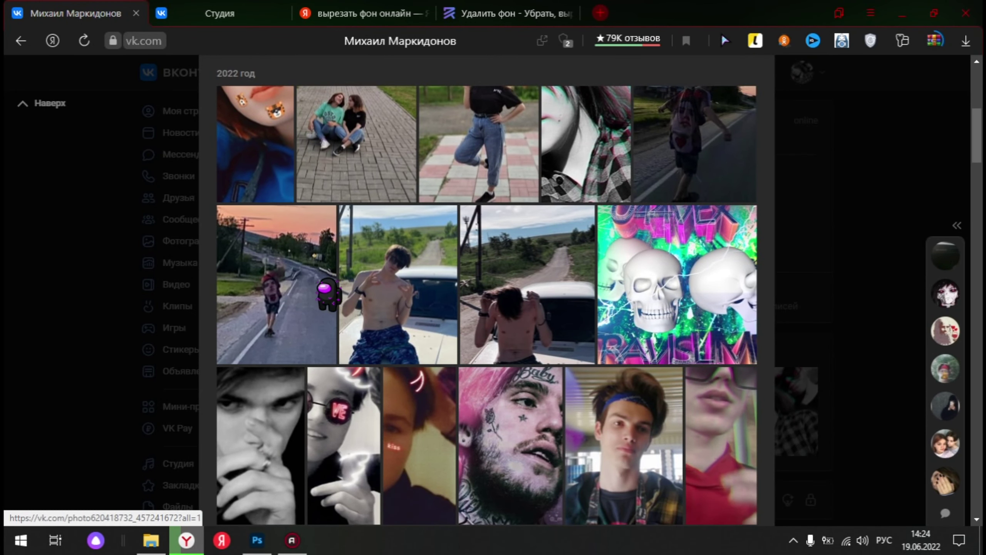
{"action": "scroll", "coordinate": [351, 282], "scroll_direction": "down", "scroll_amount": 3}
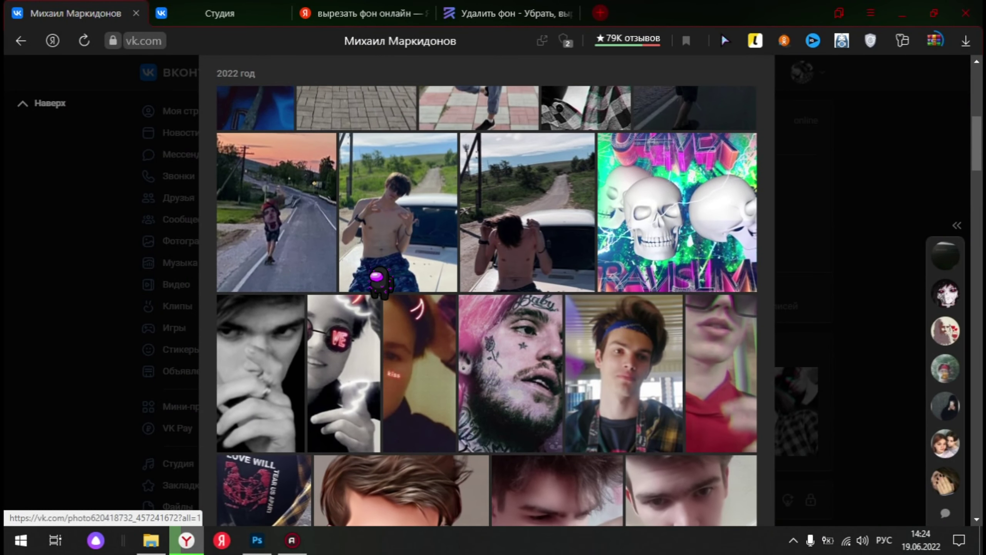
{"action": "scroll", "coordinate": [487, 306], "scroll_direction": "down", "scroll_amount": 5}
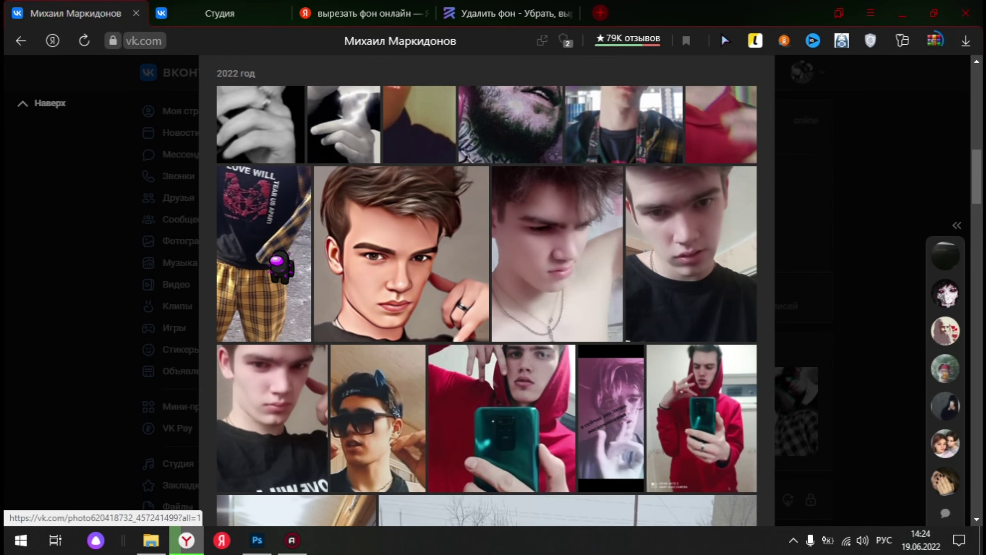
{"action": "left_click", "coordinate": [282, 268]}
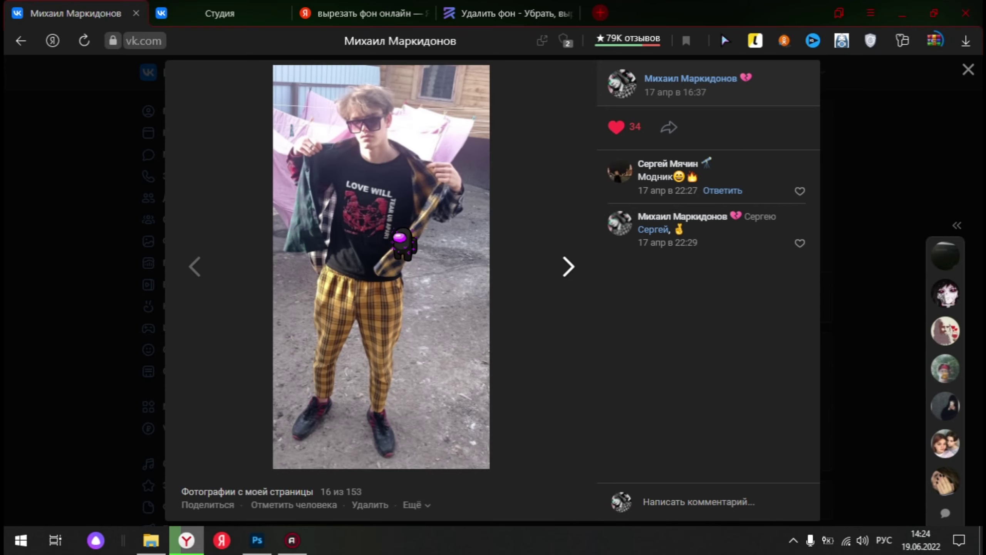
{"action": "right_click", "coordinate": [404, 232]}
{"action": "left_click", "coordinate": [435, 236]}
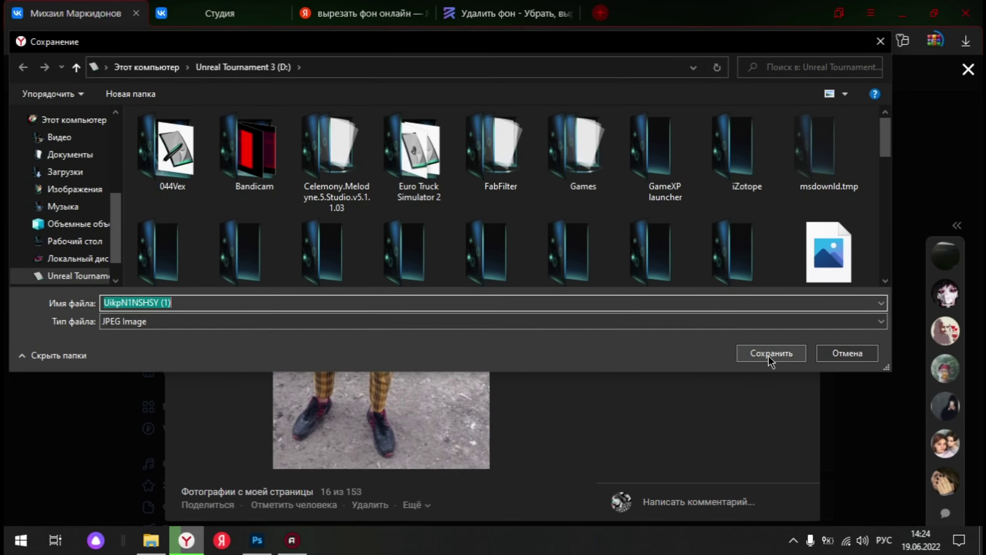
{"action": "left_click", "coordinate": [769, 355]}
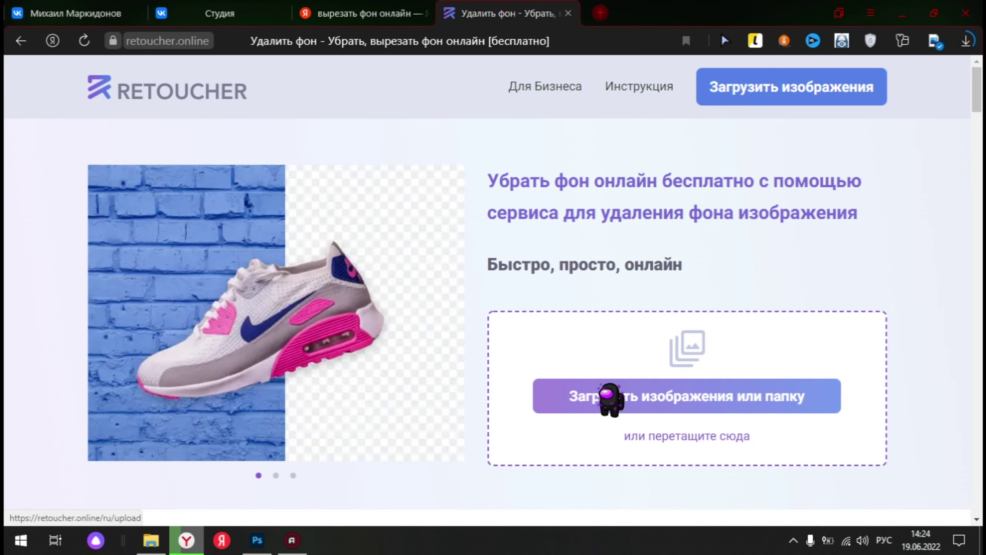
Step: Upload the young man's photo from drive D to Retoucher.online and download the background-free cut-out
{"action": "left_click", "coordinate": [609, 394]}
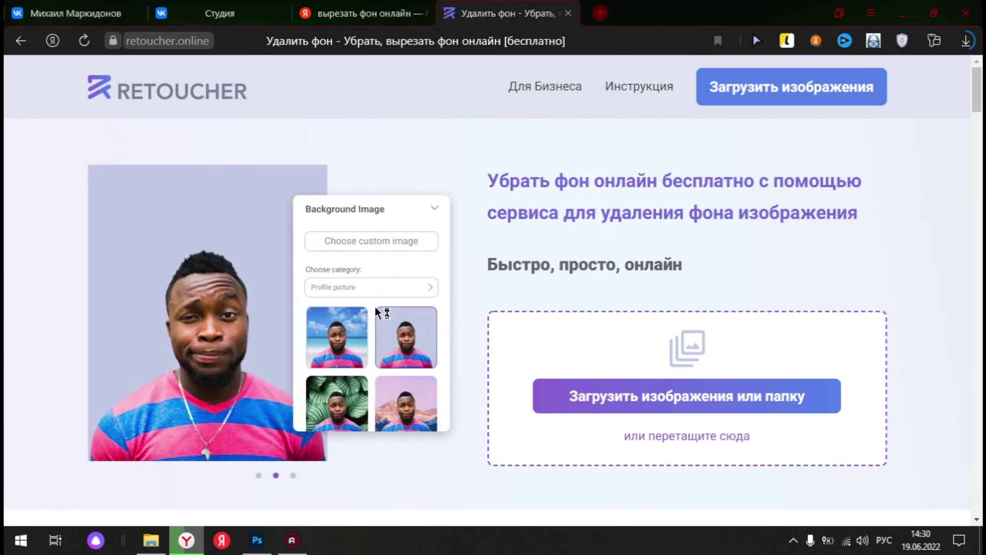
{"action": "left_click", "coordinate": [620, 385]}
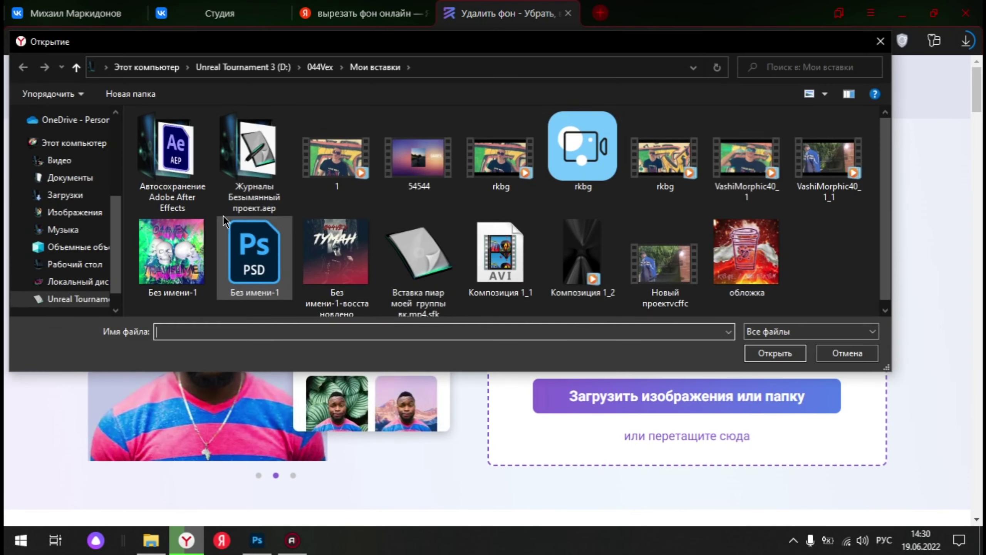
{"action": "scroll", "coordinate": [65, 233], "scroll_direction": "down", "scroll_amount": 1}
{"action": "left_click", "coordinate": [78, 275]}
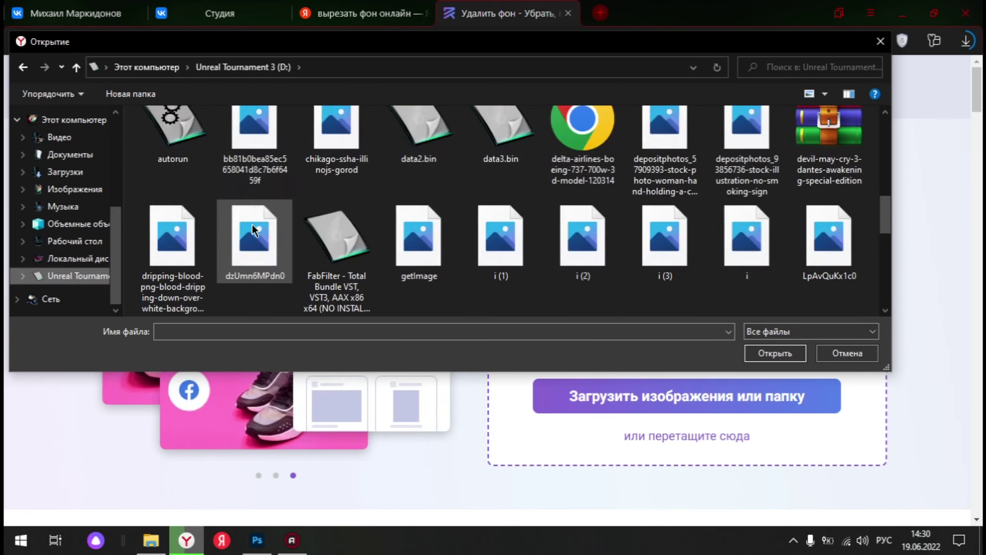
{"action": "scroll", "coordinate": [253, 229], "scroll_direction": "down", "scroll_amount": 5}
{"action": "scroll", "coordinate": [317, 218], "scroll_direction": "down", "scroll_amount": 2}
{"action": "left_click", "coordinate": [327, 229]}
{"action": "left_click", "coordinate": [776, 353]}
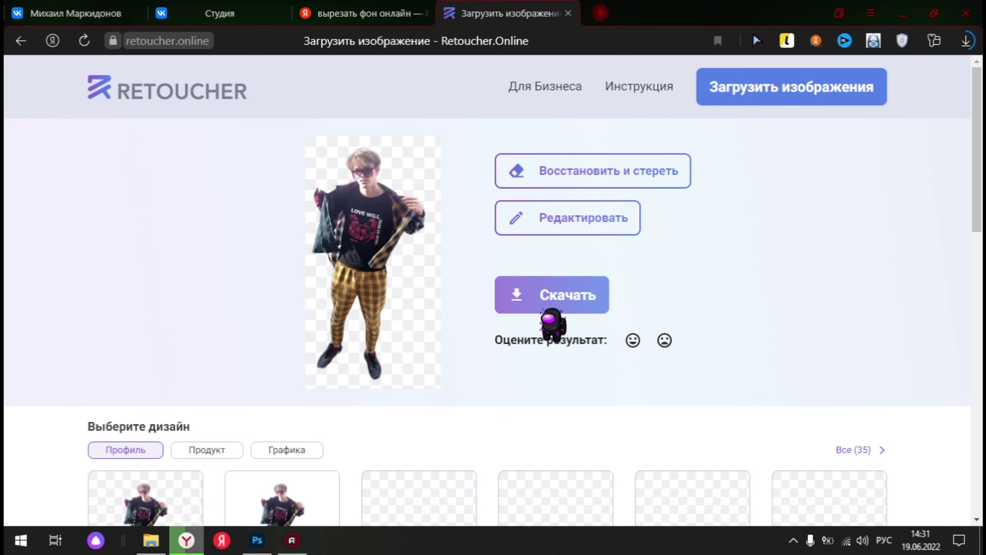
{"action": "left_click", "coordinate": [551, 305]}
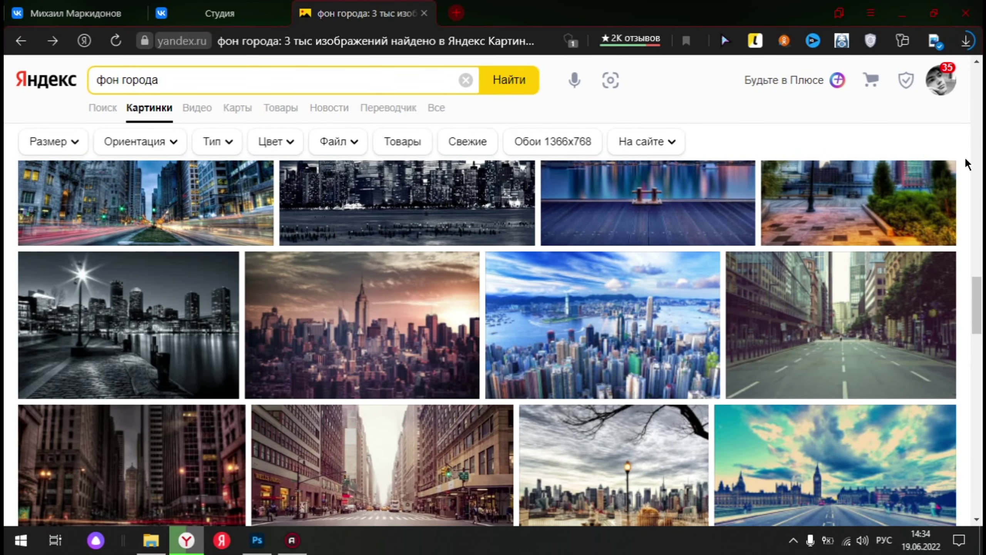
Step: Save the full-size empty city street image from Yandex Images, then return to Photoshop
{"action": "left_click", "coordinate": [848, 331]}
{"action": "right_click", "coordinate": [460, 271]}
{"action": "left_click", "coordinate": [490, 279]}
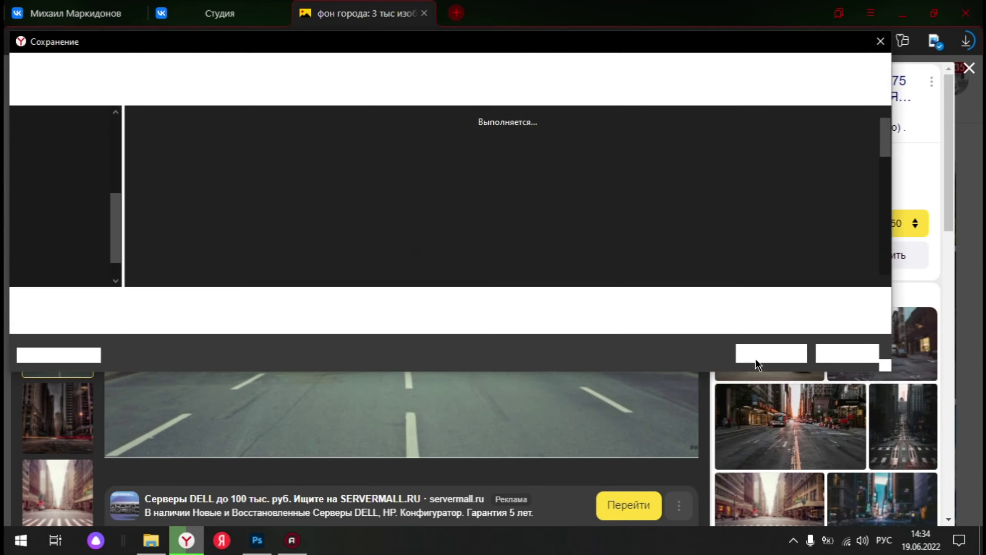
{"action": "left_click", "coordinate": [755, 357]}
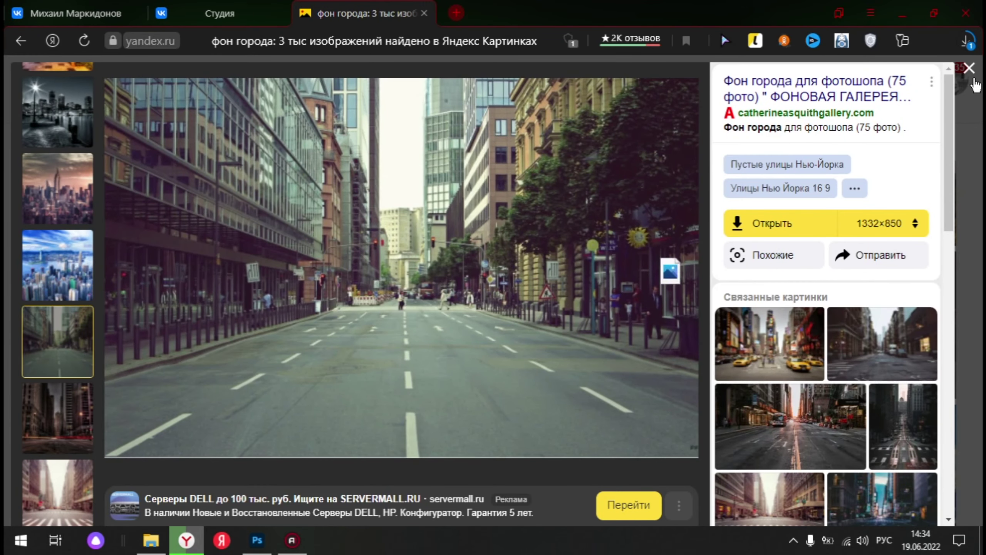
{"action": "left_click", "coordinate": [970, 69]}
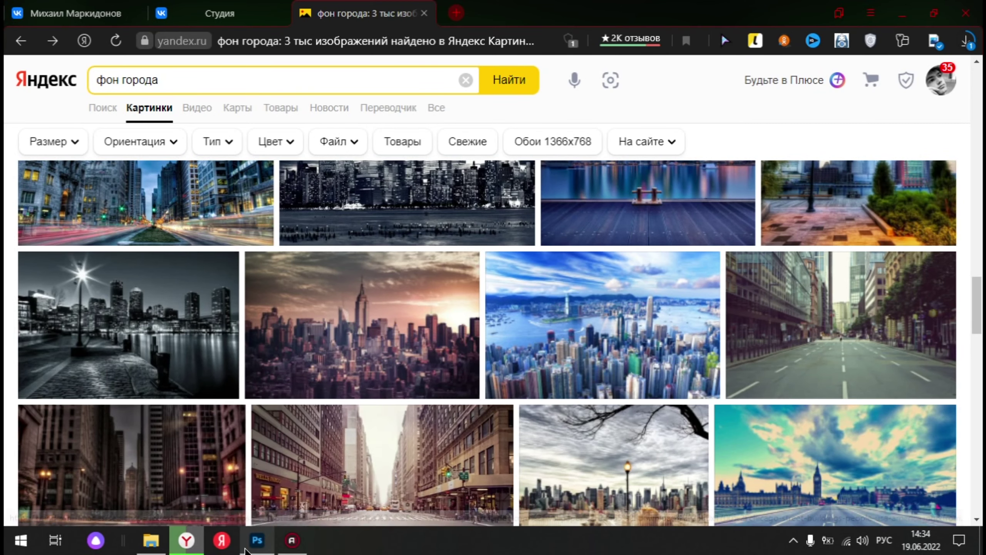
{"action": "left_click", "coordinate": [249, 544]}
{"action": "mouse_move", "coordinate": [151, 540]}
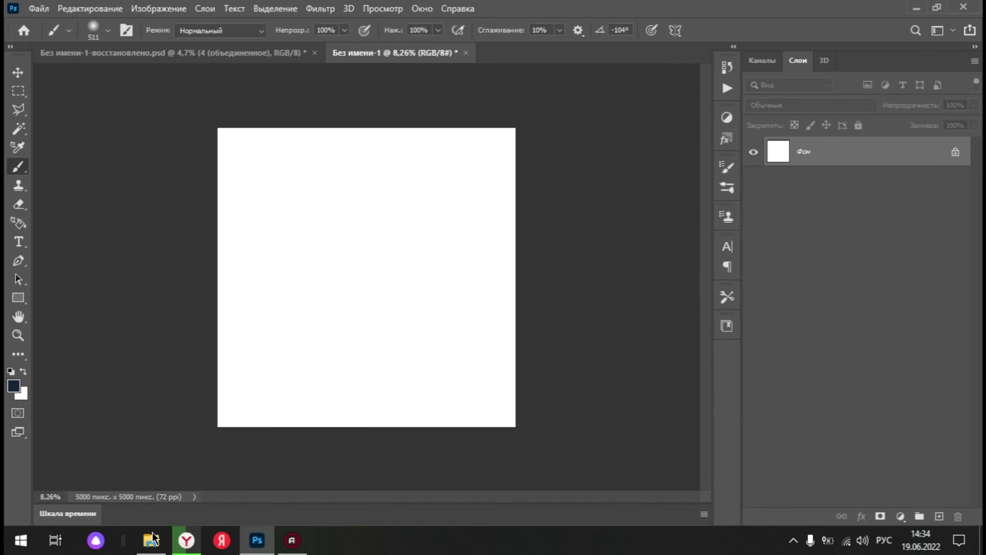
Step: Drag the black-and-white street photo from drive D into the Photoshop document
{"action": "left_click", "coordinate": [149, 546]}
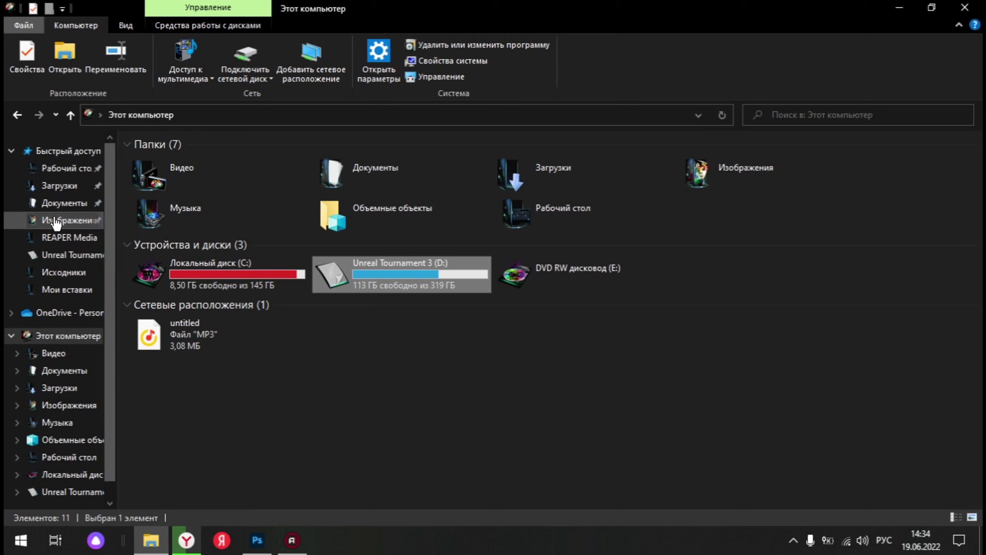
{"action": "left_click", "coordinate": [56, 373]}
{"action": "left_click", "coordinate": [59, 405]}
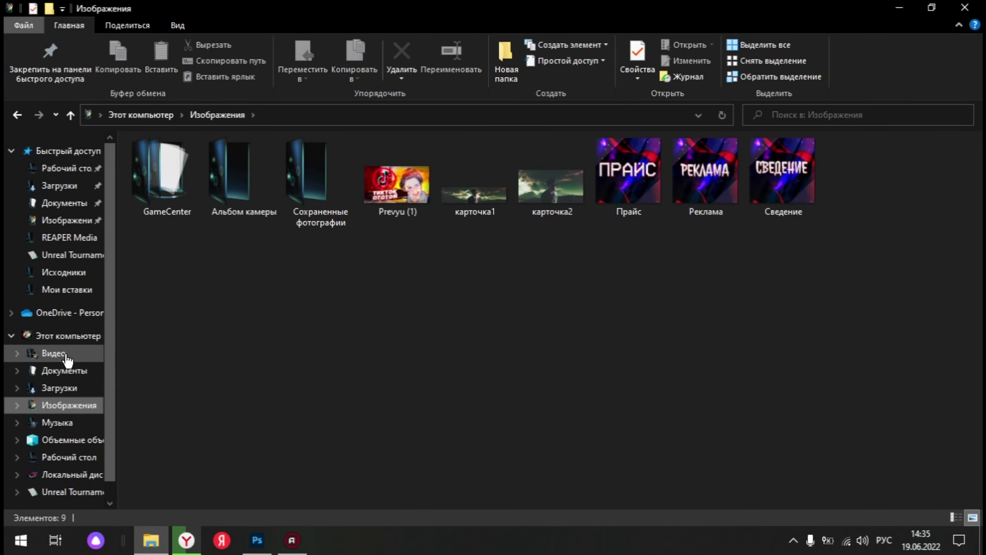
{"action": "scroll", "coordinate": [89, 467], "scroll_direction": "down", "scroll_amount": 1}
{"action": "left_click", "coordinate": [72, 446]}
{"action": "left_click", "coordinate": [72, 463]}
{"action": "scroll", "coordinate": [932, 238], "scroll_direction": "down", "scroll_amount": 1}
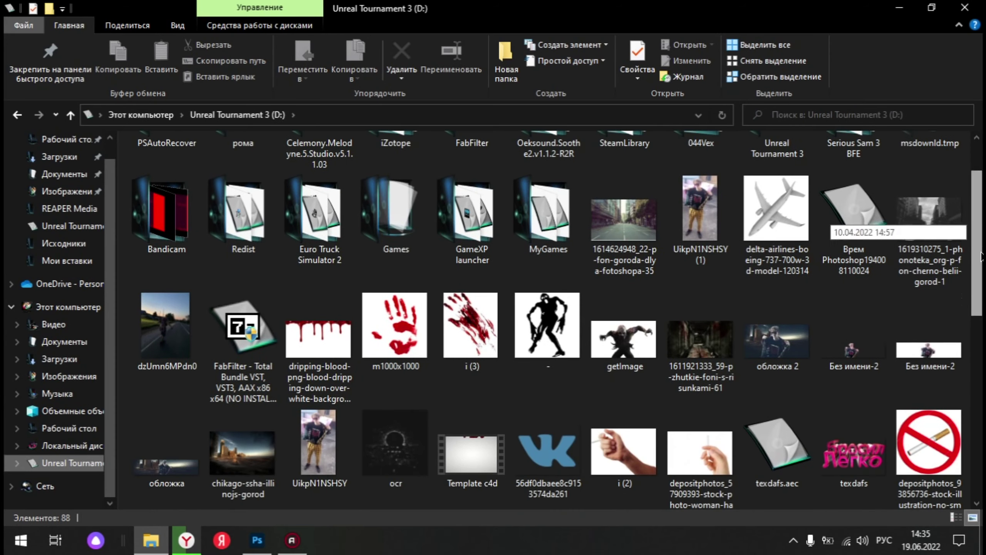
{"action": "mouse_move", "coordinate": [932, 238]}
{"action": "left_mouse_down"}
{"action": "mouse_move", "coordinate": [257, 544]}
{"action": "mouse_move", "coordinate": [307, 357]}
{"action": "left_mouse_up"}
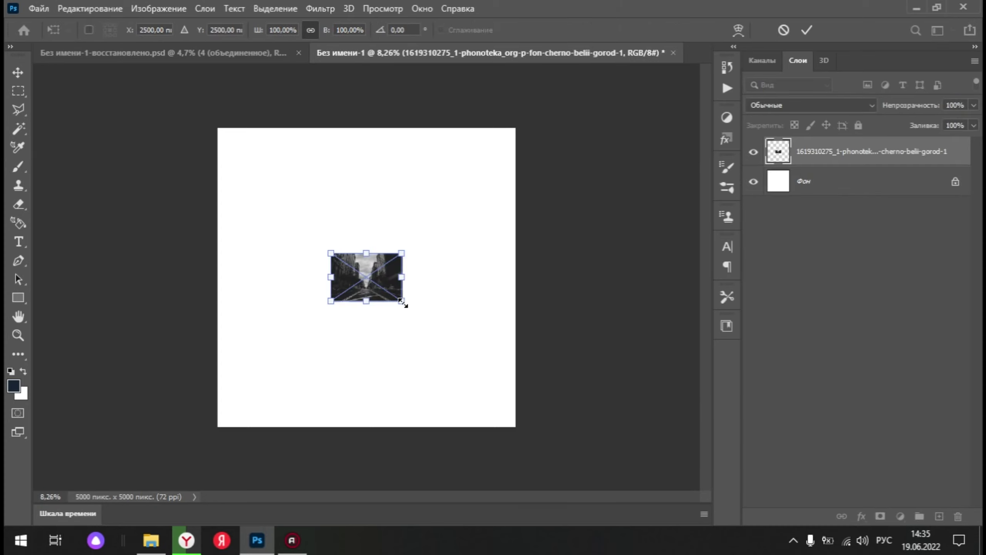
Step: Stretch the placed street photo to cover the full canvas with no white margins and commit
{"action": "left_click_drag", "start_coordinate": [401, 301], "coordinate": [470, 346]}
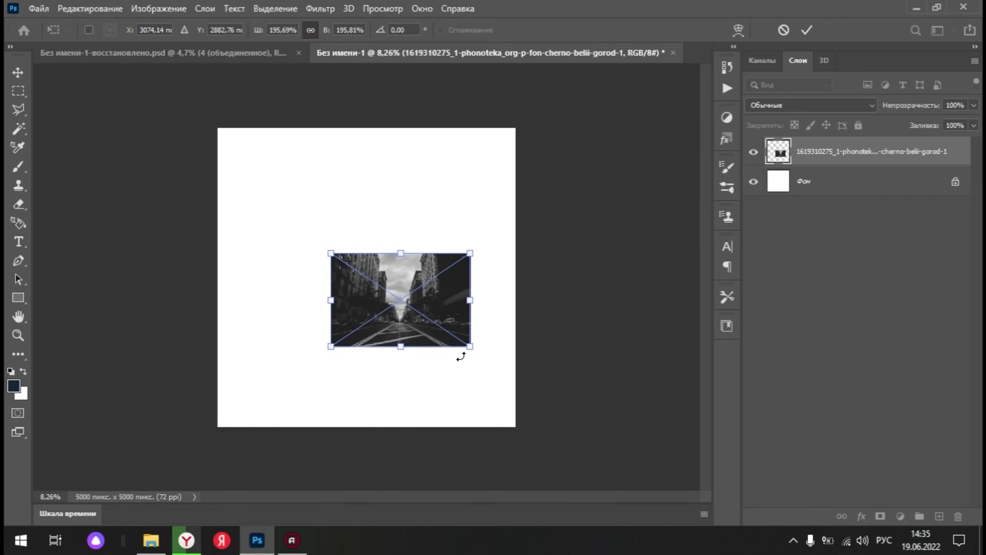
{"action": "key", "text": "ctrl+z"}
{"action": "left_click_drag", "start_coordinate": [399, 302], "coordinate": [490, 410]}
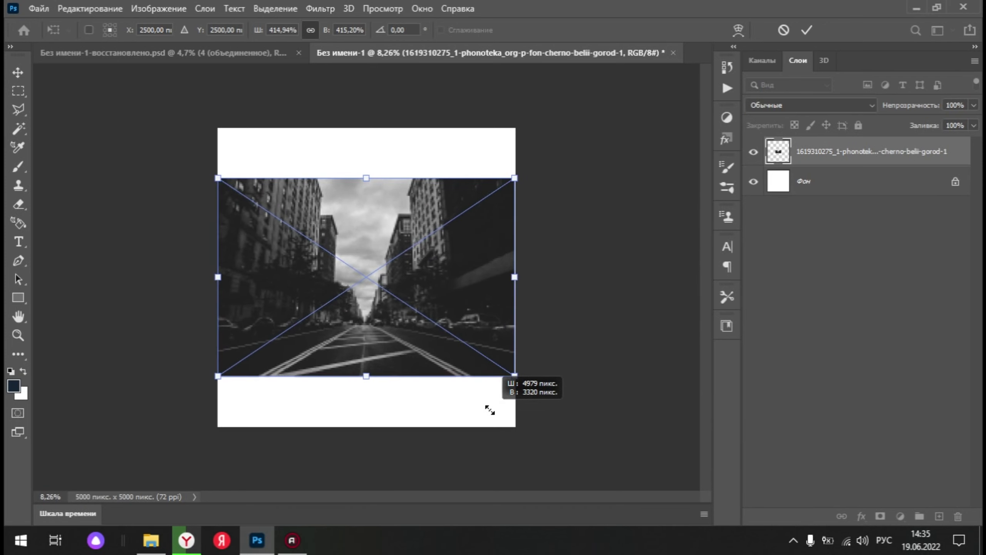
{"action": "left_click_drag", "start_coordinate": [490, 410], "coordinate": [493, 413]}
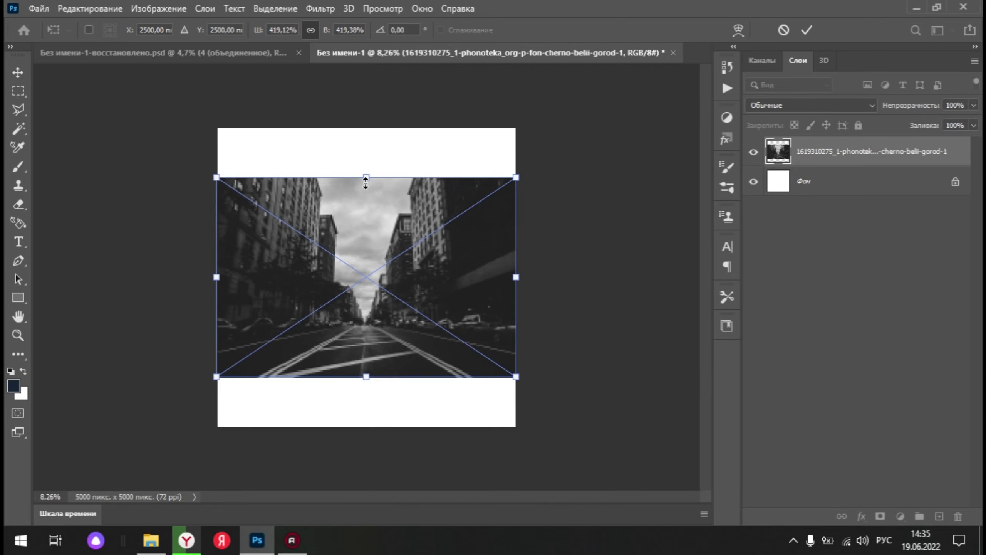
{"action": "left_click_drag", "start_coordinate": [366, 180], "coordinate": [366, 130]}
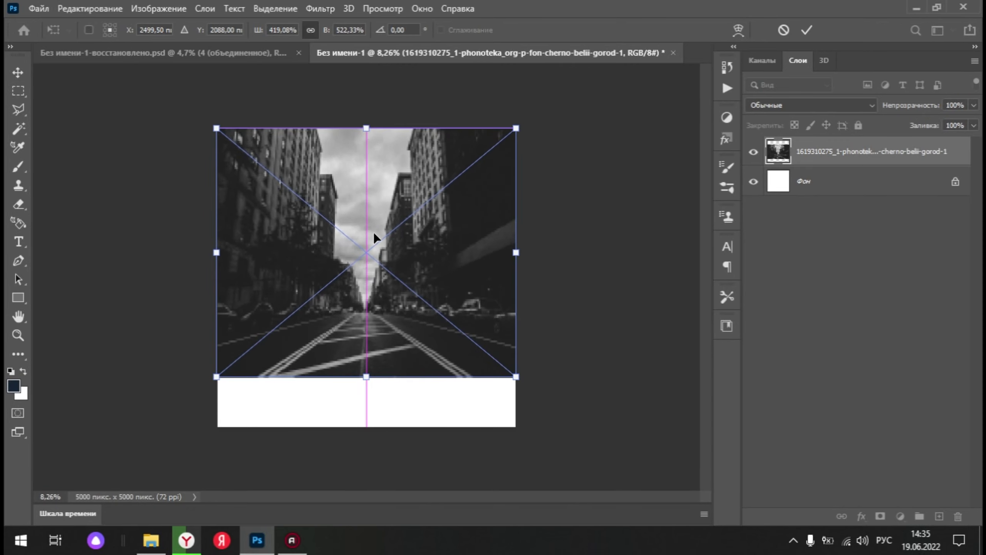
{"action": "left_click_drag", "start_coordinate": [369, 379], "coordinate": [372, 426]}
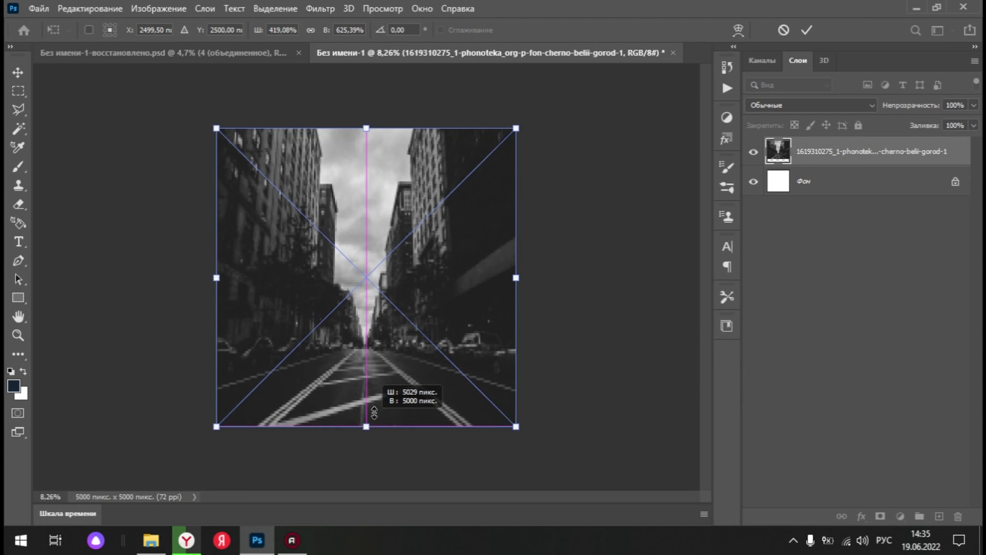
{"action": "left_click_drag", "start_coordinate": [516, 426], "coordinate": [527, 426]}
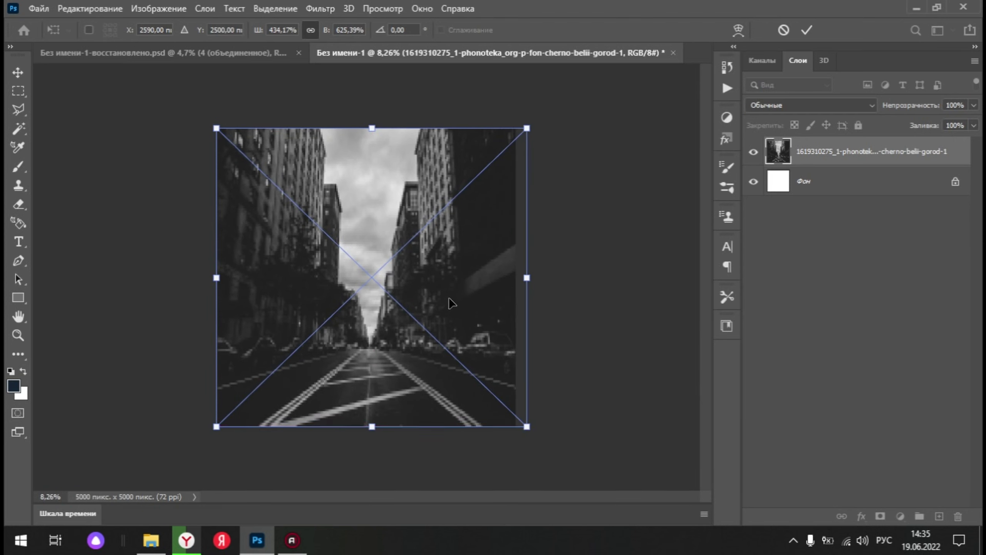
{"action": "key", "text": "b"}
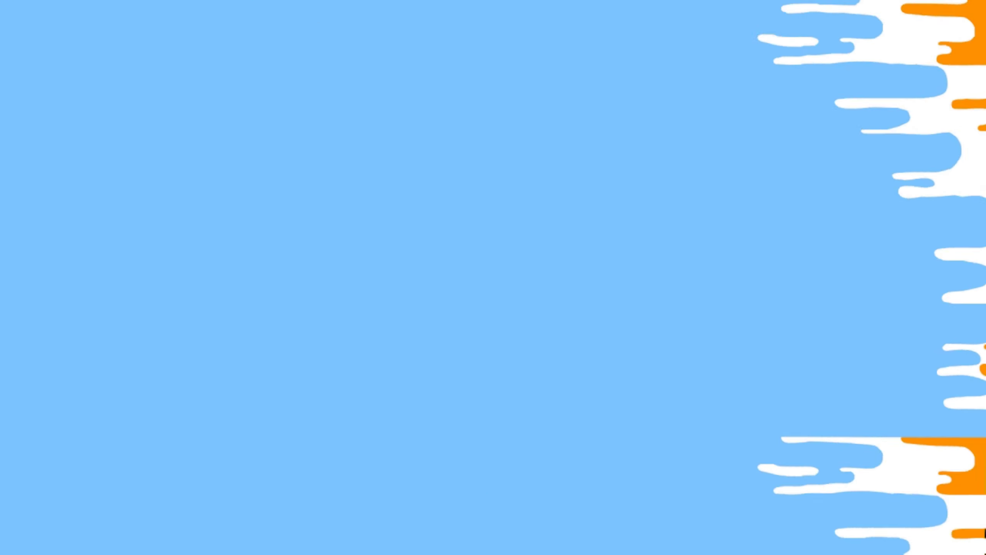
Step: Drag the cut-out young man PNG from Explorer onto the street canvas
{"action": "scroll", "coordinate": [315, 322], "scroll_direction": "down", "scroll_amount": 5}
{"action": "scroll", "coordinate": [315, 328], "scroll_direction": "down", "scroll_amount": 5}
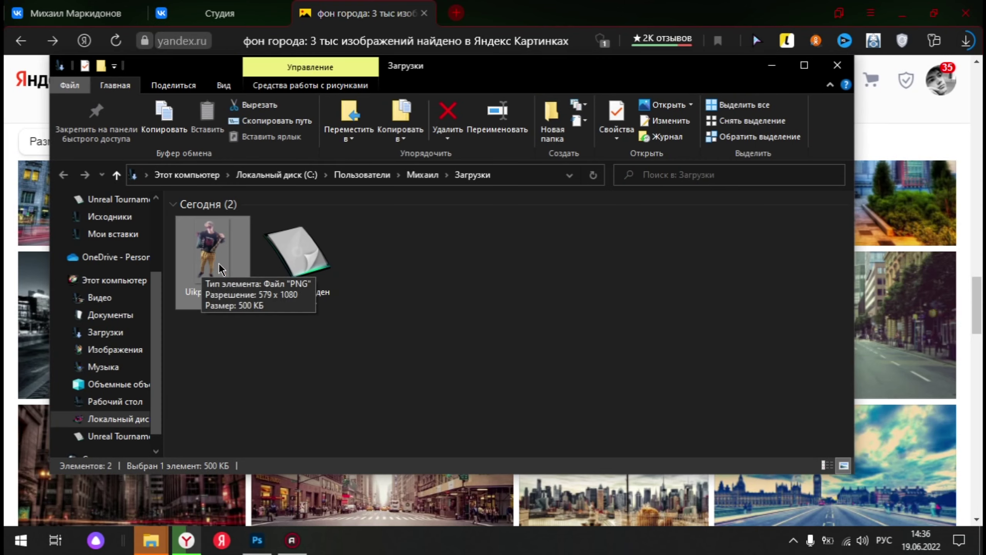
{"action": "left_click_drag", "start_coordinate": [204, 258], "coordinate": [350, 355]}
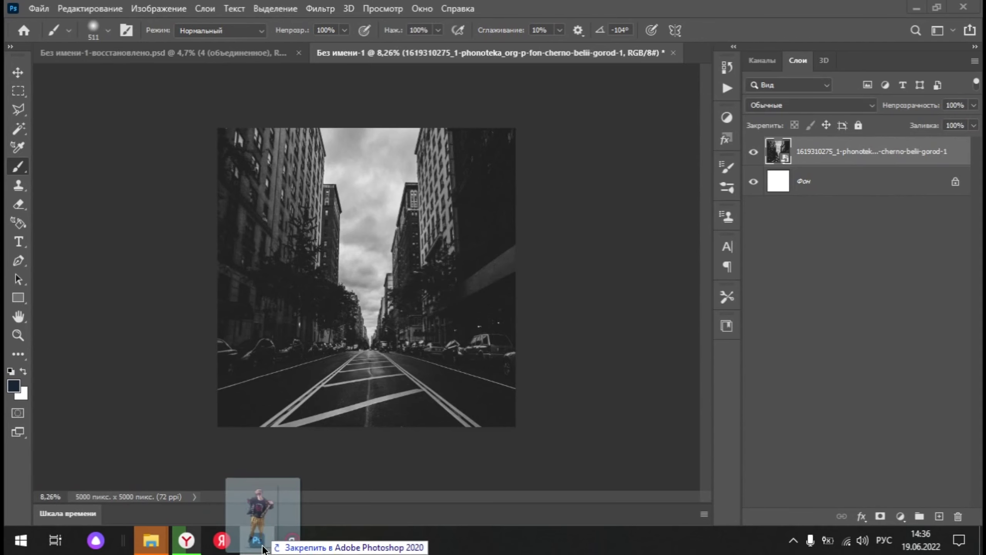
{"action": "left_click_drag", "start_coordinate": [350, 355], "coordinate": [349, 338]}
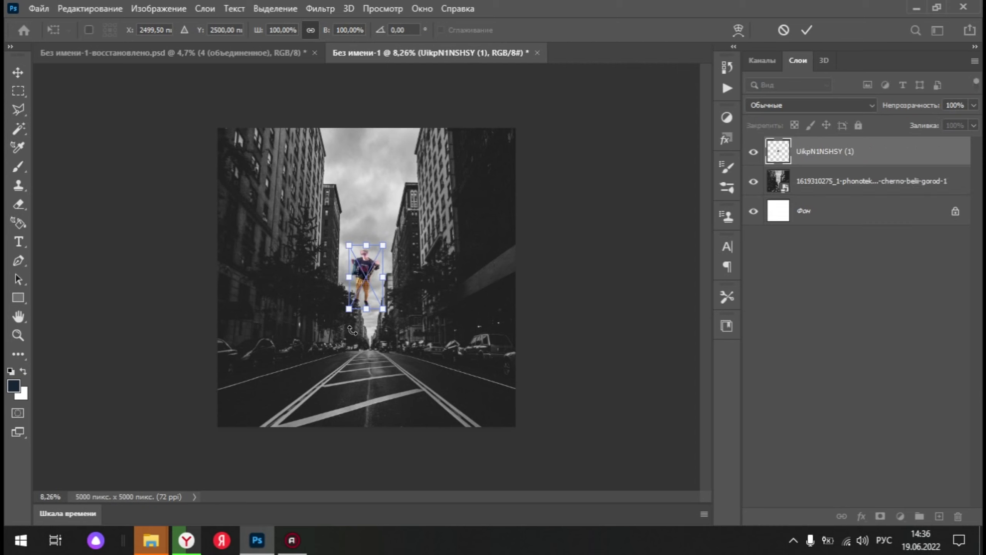
Step: Scale the young man to about 515%, shift him down-left into the foreground, and commit
{"action": "left_click_drag", "start_coordinate": [380, 307], "coordinate": [467, 432]}
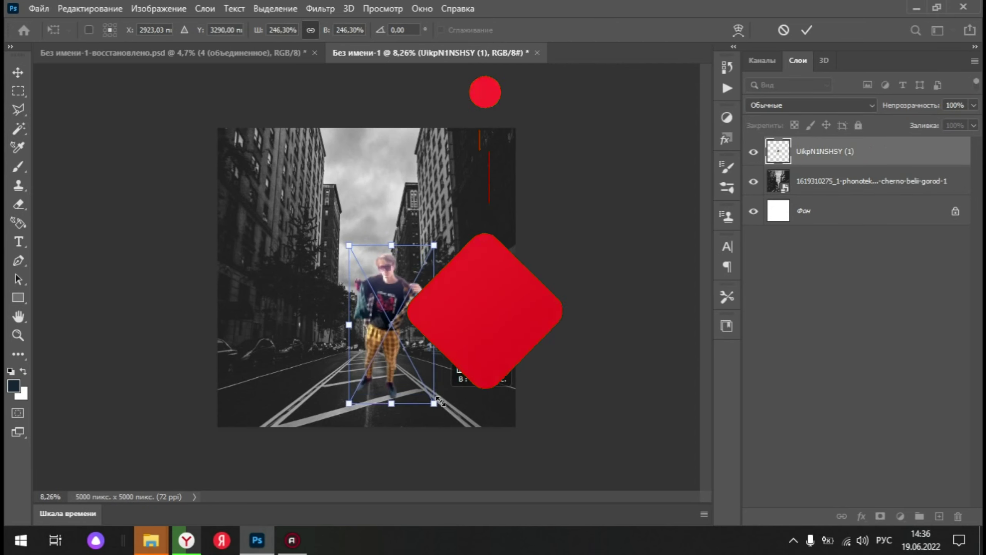
{"action": "left_click_drag", "start_coordinate": [467, 432], "coordinate": [489, 505]}
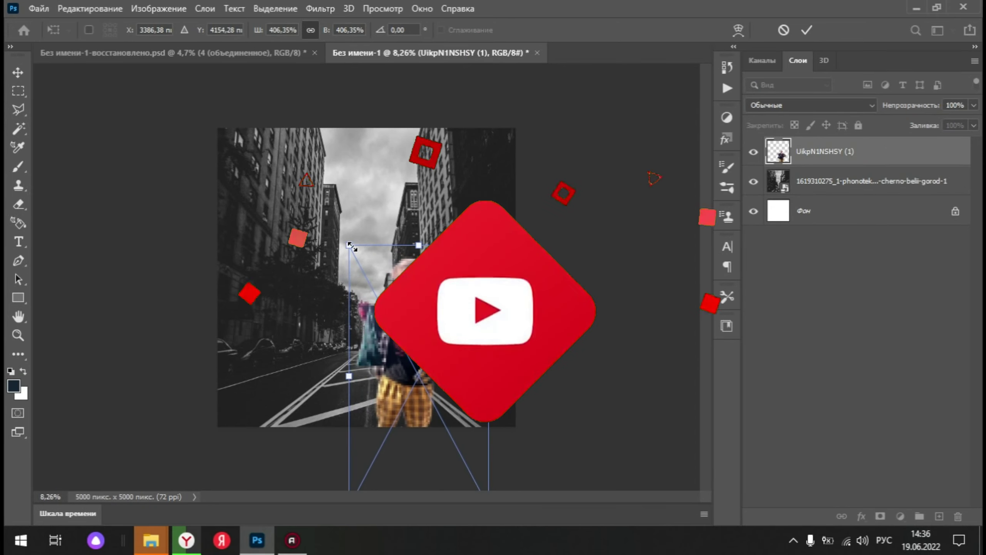
{"action": "left_click_drag", "start_coordinate": [348, 245], "coordinate": [298, 171]}
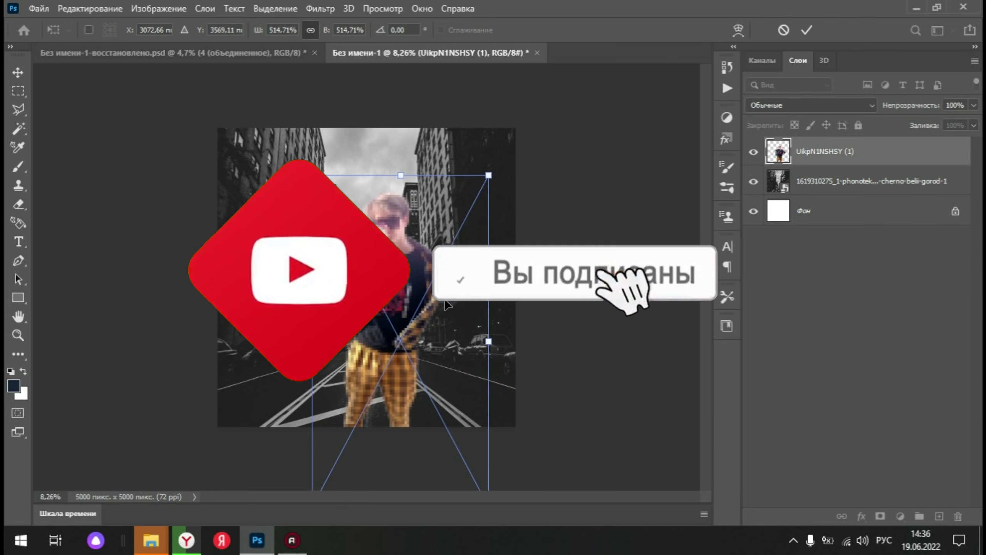
{"action": "left_click_drag", "start_coordinate": [429, 295], "coordinate": [422, 333]}
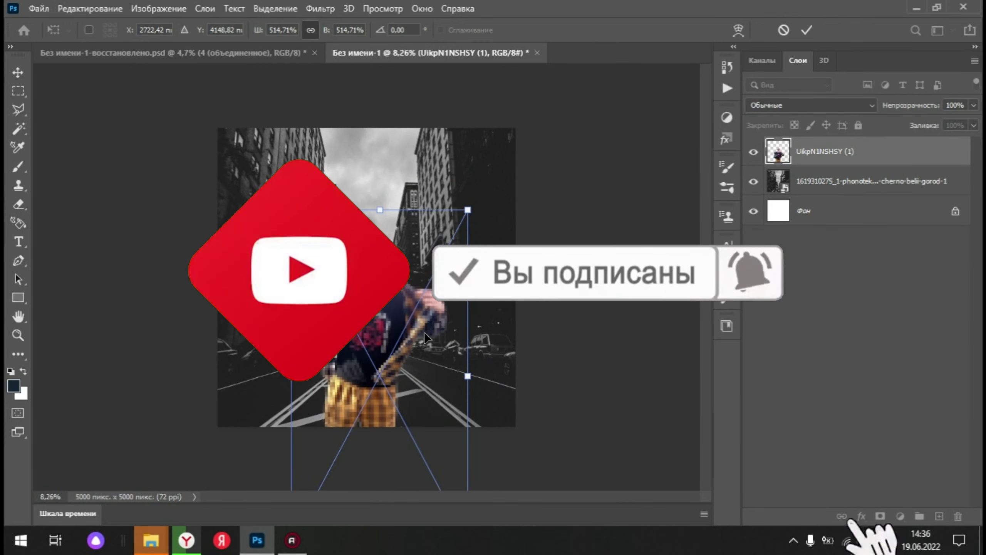
{"action": "key", "text": "Return"}
{"action": "key", "text": "b"}
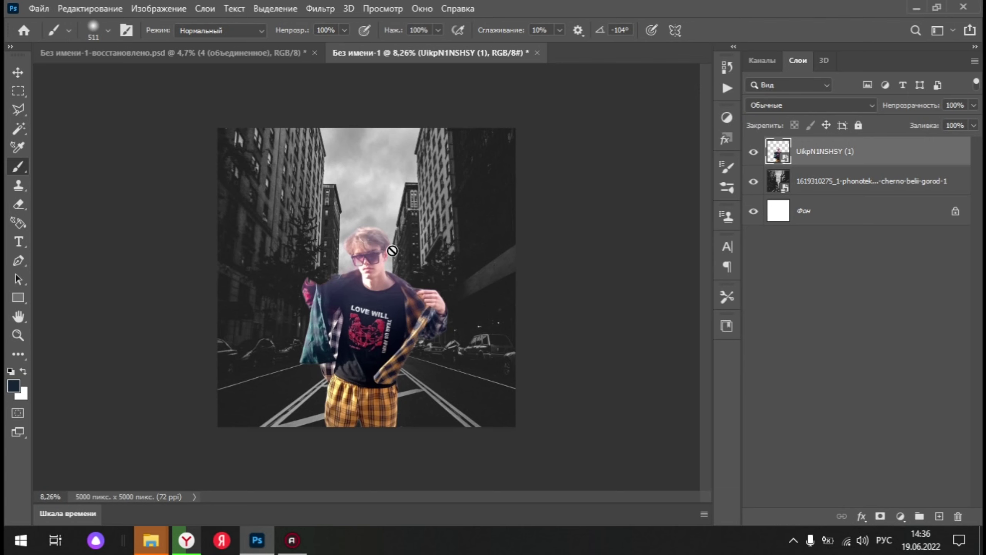
{"action": "left_click", "coordinate": [158, 8]}
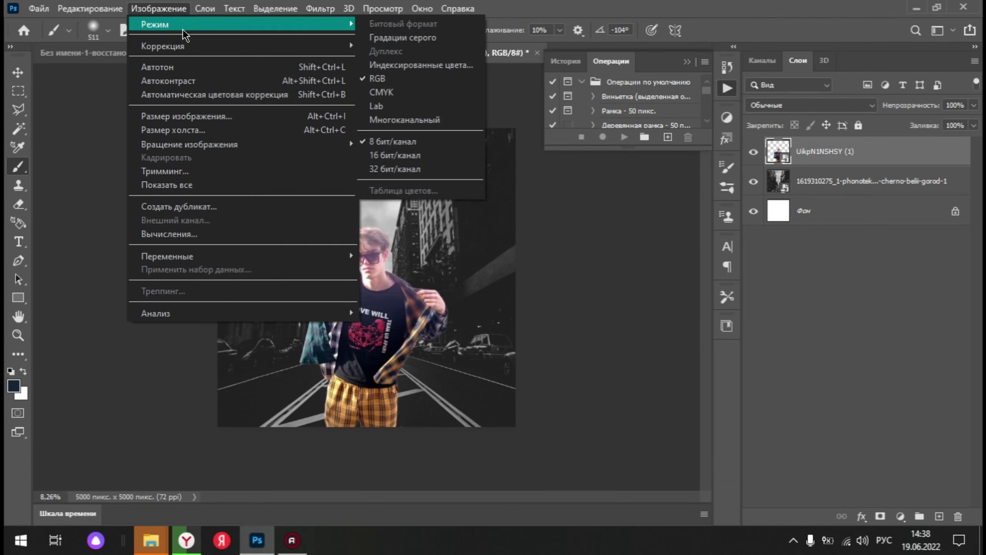
{"action": "mouse_move", "coordinate": [163, 46]}
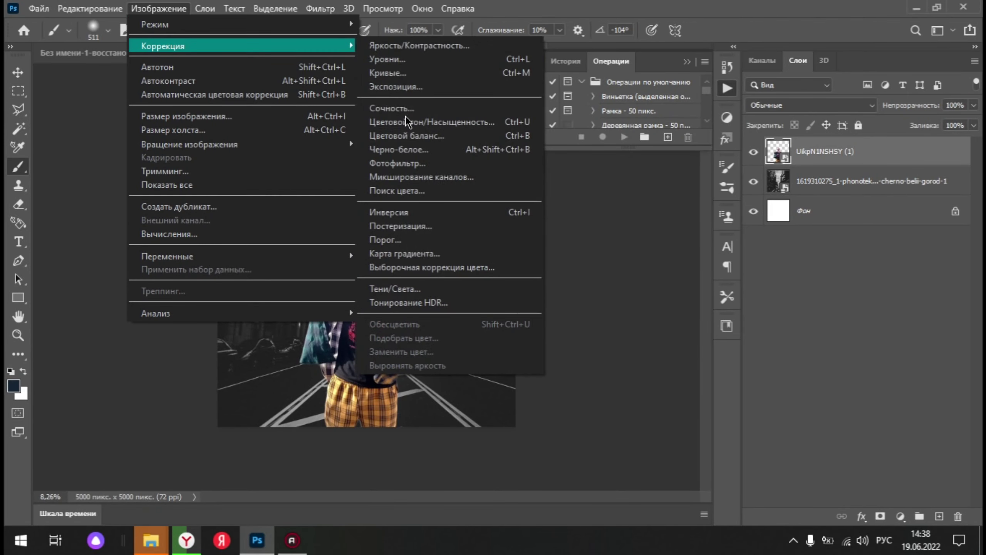
Step: Apply Black & White to the young man with Reds about -55 and darker Yellows
{"action": "left_click", "coordinate": [418, 150]}
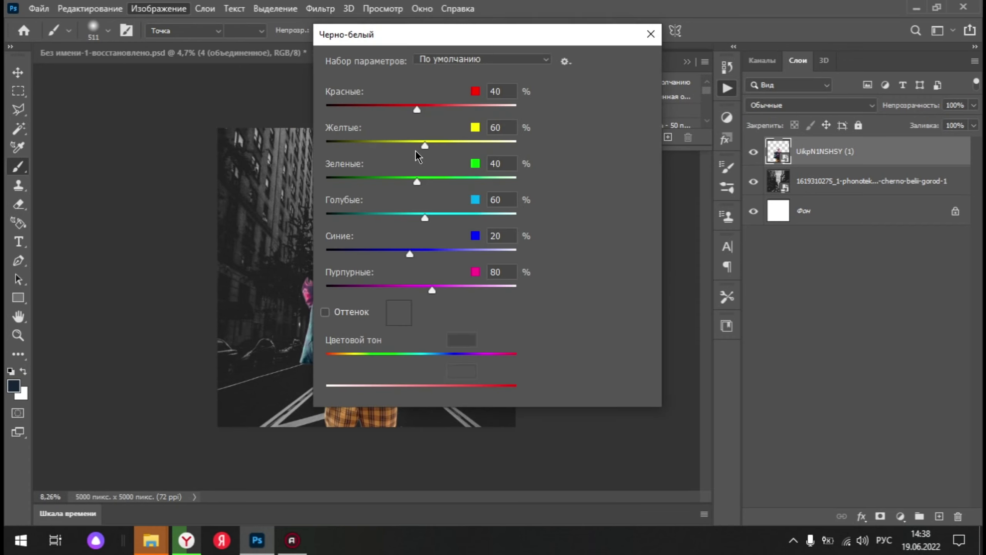
{"action": "left_click_drag", "start_coordinate": [404, 42], "coordinate": [627, 60]}
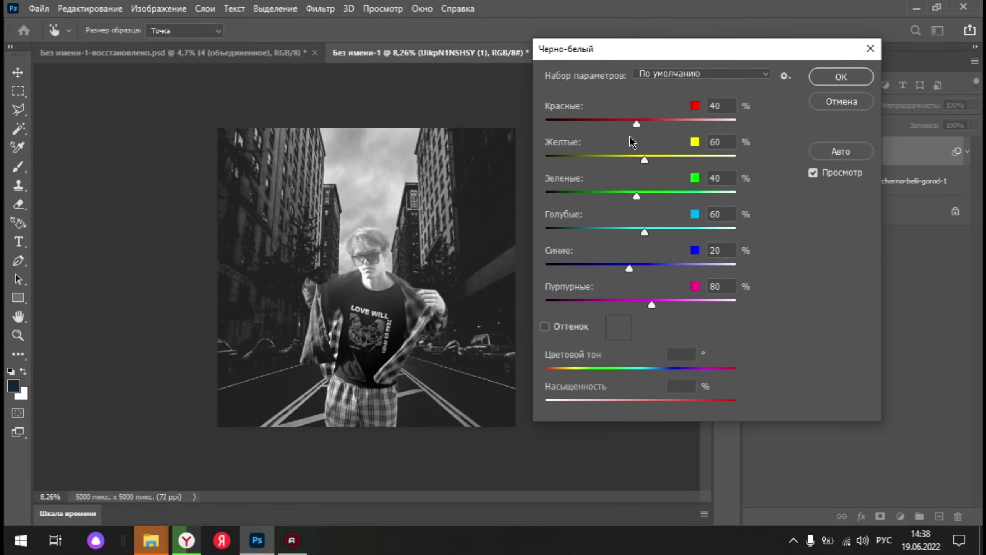
{"action": "left_click_drag", "start_coordinate": [637, 124], "coordinate": [602, 125]}
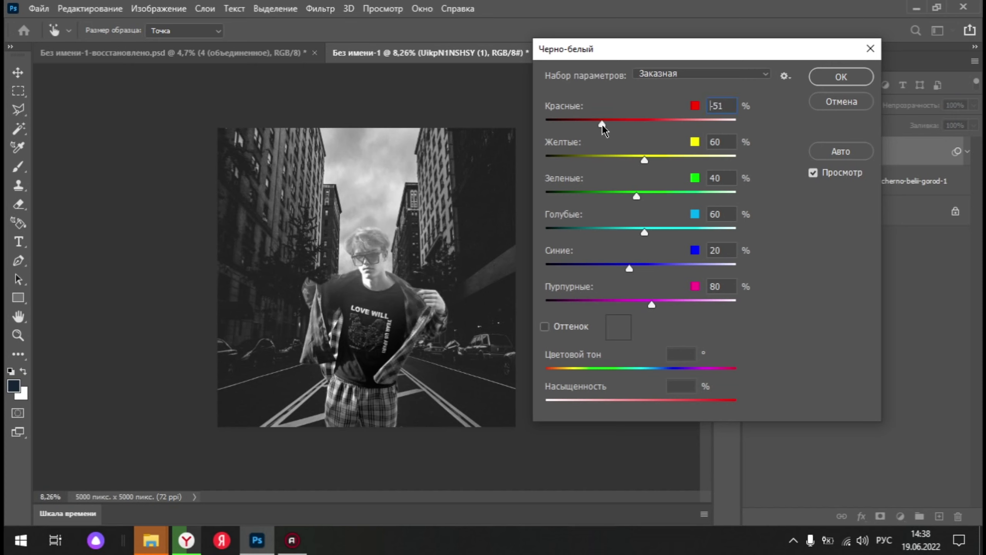
{"action": "left_click_drag", "start_coordinate": [602, 125], "coordinate": [601, 125]}
{"action": "left_click_drag", "start_coordinate": [644, 160], "coordinate": [626, 164]}
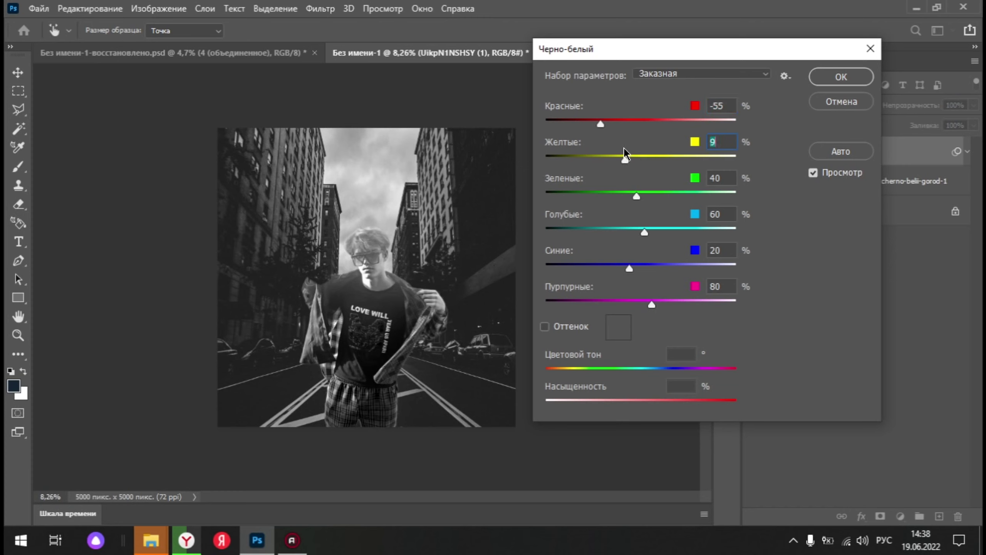
{"action": "left_click", "coordinate": [841, 77]}
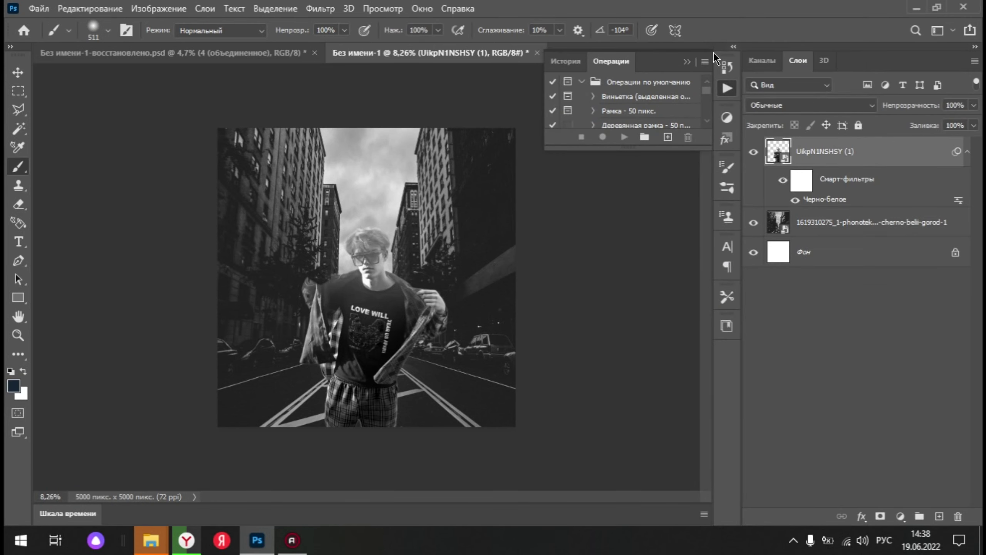
{"action": "left_click", "coordinate": [686, 62]}
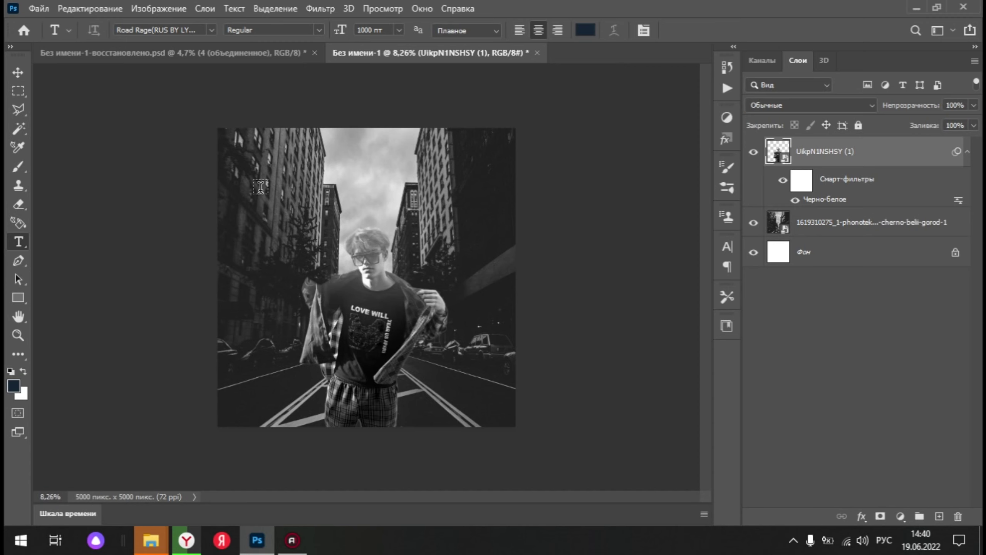
Step: Replace the Lorem Ipsum placeholder near the top with the title ТУМАН
{"action": "left_click", "coordinate": [264, 190]}
{"action": "left_click_drag", "start_coordinate": [309, 191], "coordinate": [374, 193]}
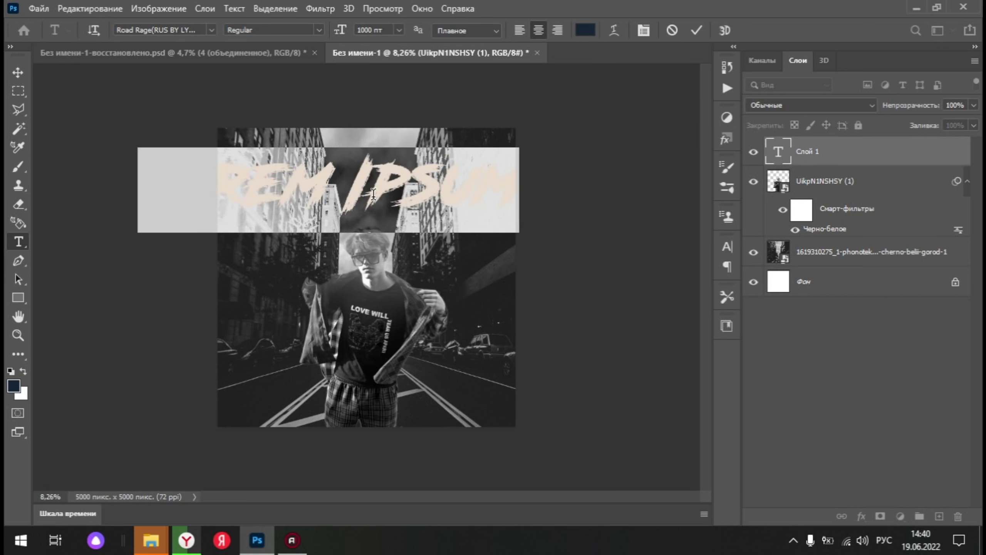
{"action": "key", "text": "BackSpace"}
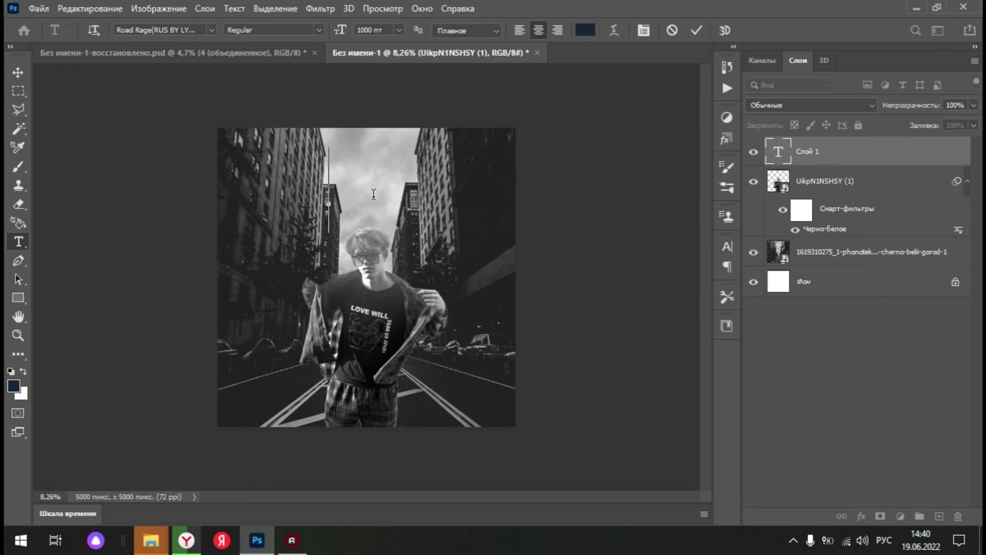
{"action": "type", "text": "ТУМАН"}
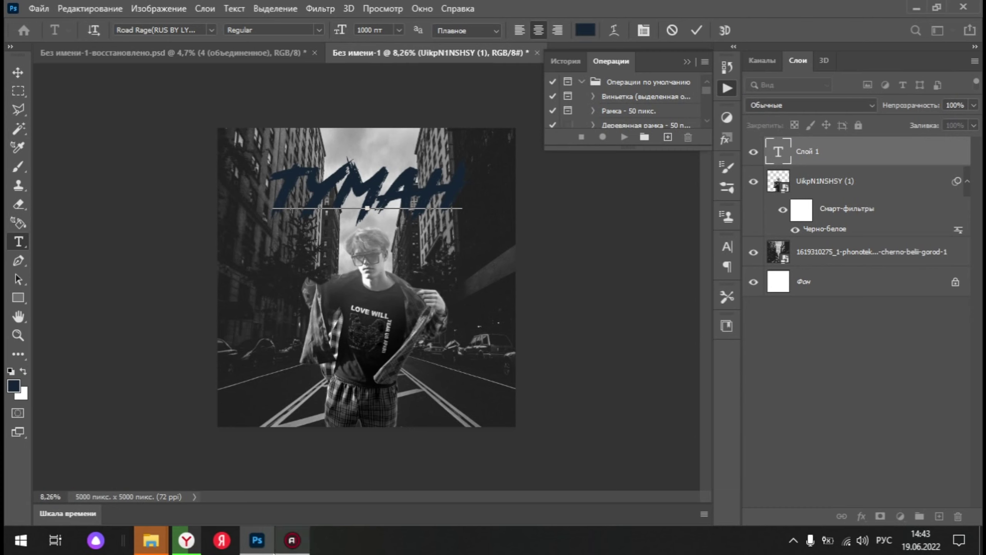
{"action": "left_click", "coordinate": [193, 542]}
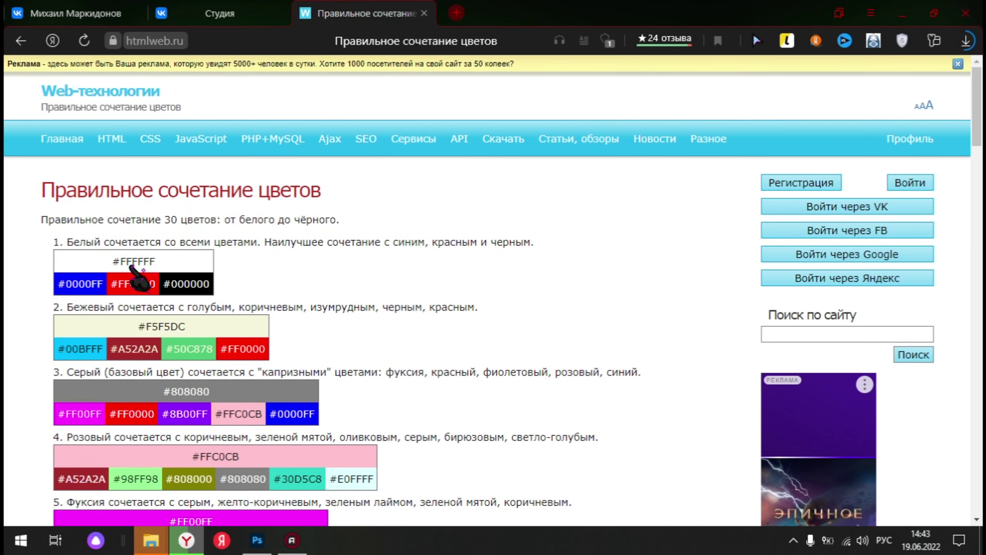
Step: Scroll to black's colour pairings and select the orange code #FF8000
{"action": "scroll", "coordinate": [249, 291], "scroll_direction": "down", "scroll_amount": 5}
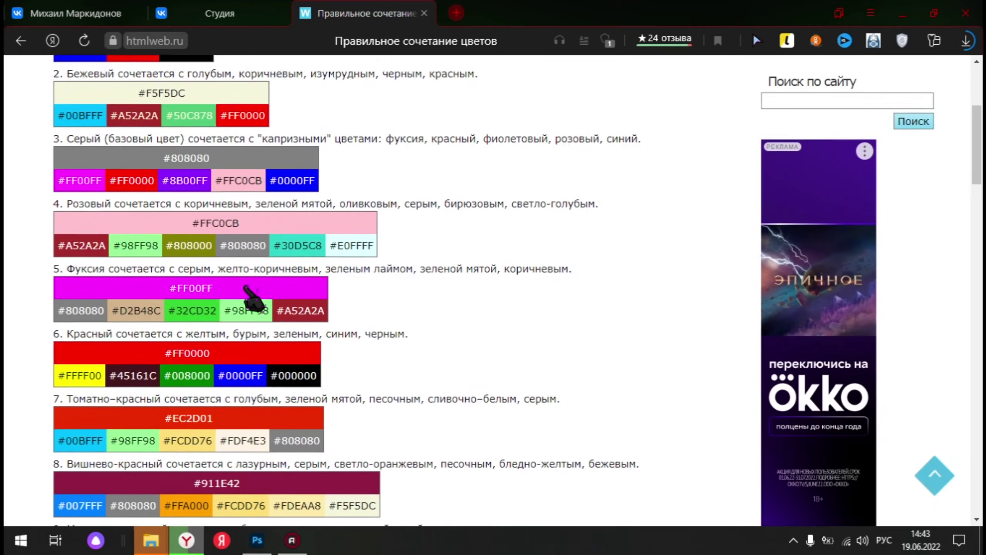
{"action": "scroll", "coordinate": [248, 296], "scroll_direction": "down", "scroll_amount": 5}
{"action": "scroll", "coordinate": [248, 295], "scroll_direction": "down", "scroll_amount": 4}
{"action": "scroll", "coordinate": [245, 297], "scroll_direction": "down", "scroll_amount": 15}
{"action": "scroll", "coordinate": [240, 298], "scroll_direction": "down", "scroll_amount": 10}
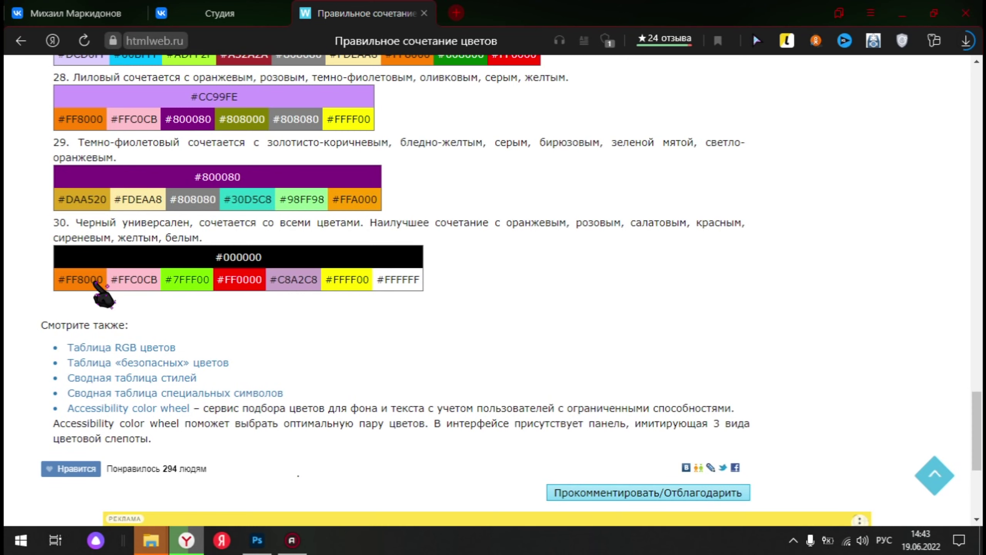
{"action": "double_click", "coordinate": [79, 280]}
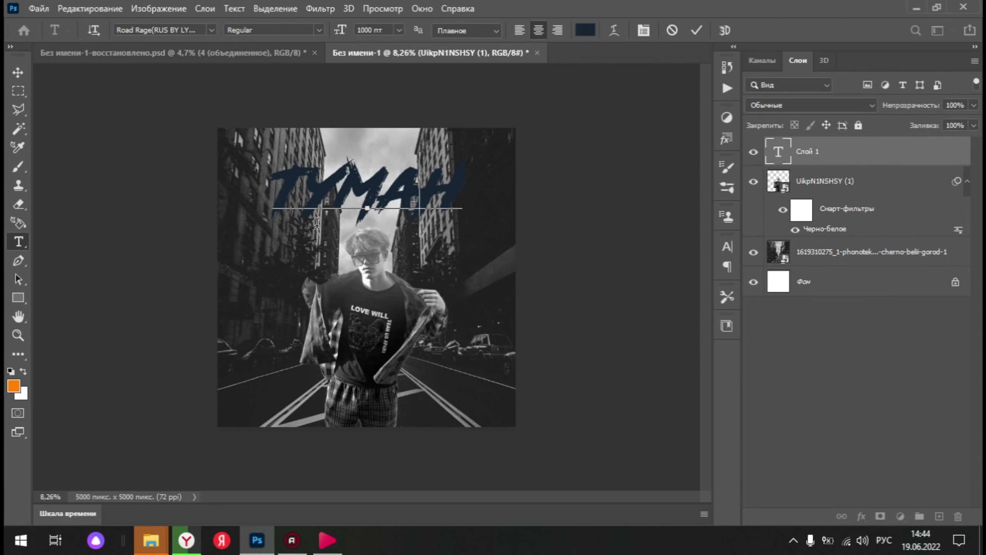
Step: Recolour the whole ТУМАН title bright orange #FF8000 and commit the text layer
{"action": "left_click", "coordinate": [338, 196]}
{"action": "key", "text": "ctrl+a"}
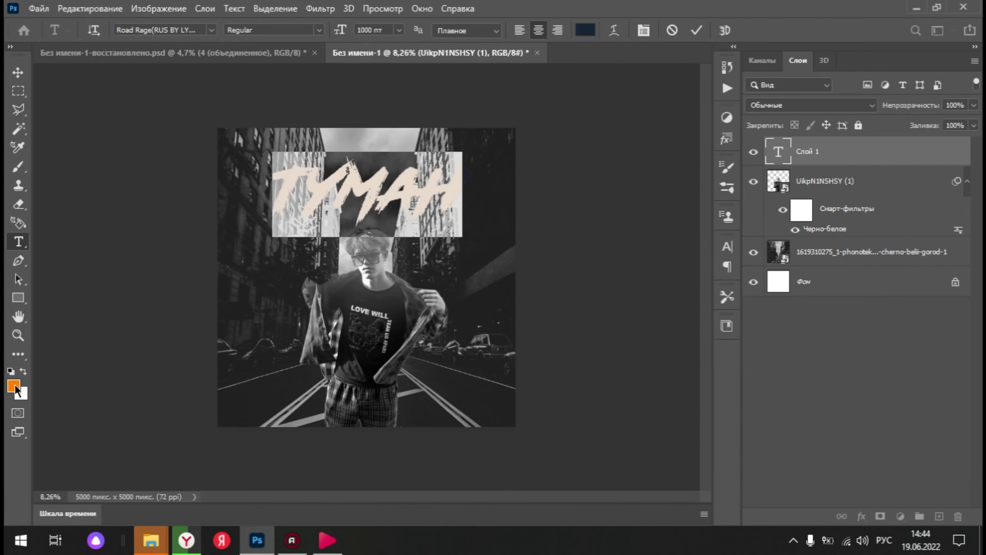
{"action": "left_click", "coordinate": [13, 386]}
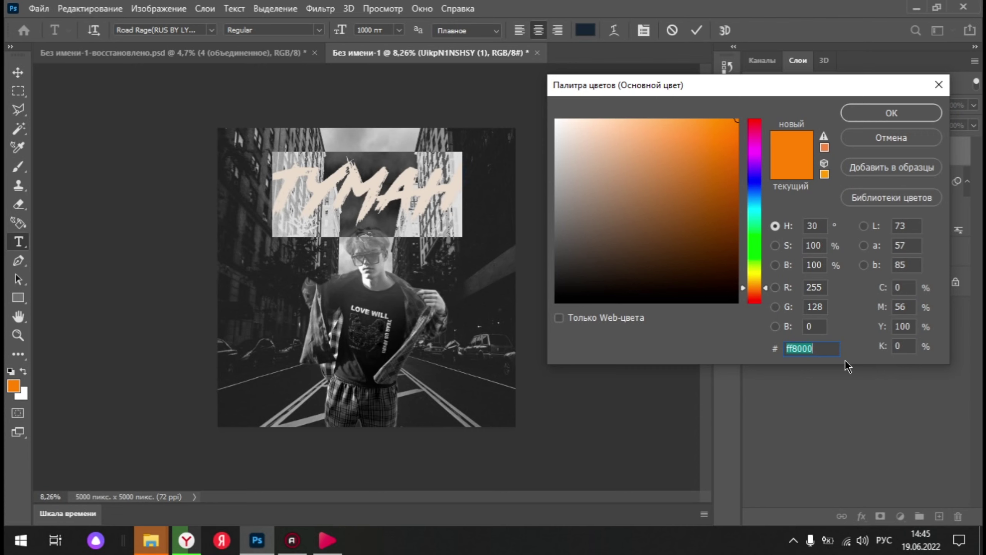
{"action": "key", "text": "BackSpace"}
{"action": "right_click", "coordinate": [831, 351]}
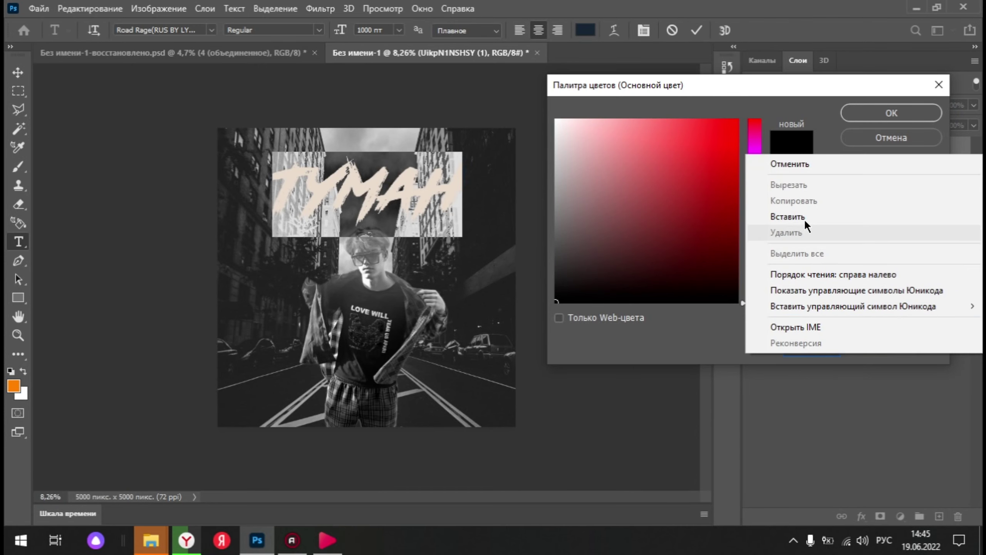
{"action": "left_click", "coordinate": [804, 218]}
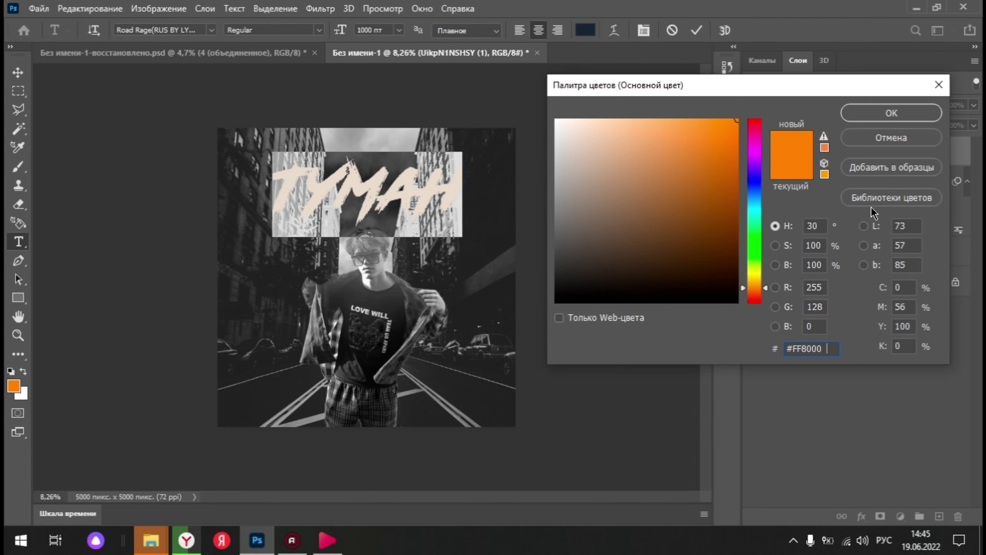
{"action": "left_click", "coordinate": [888, 112]}
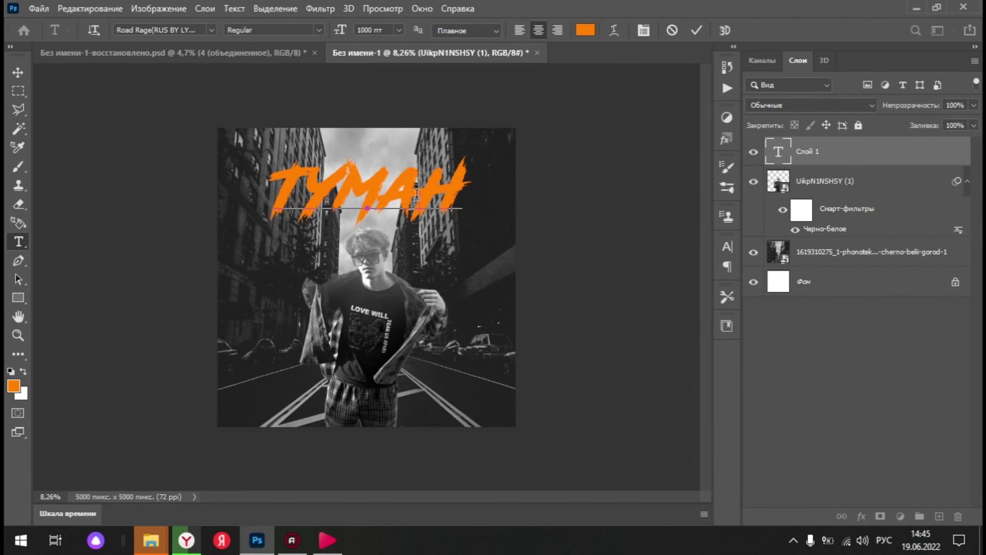
{"action": "key", "text": "ctrl+Return"}
{"action": "key", "text": "alt+F9"}
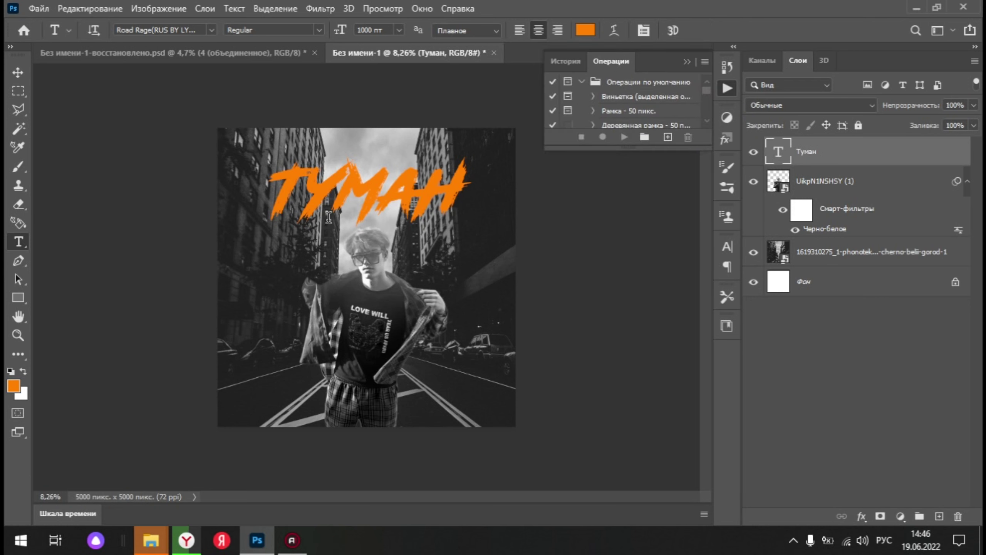
Step: Move the ТУМАН title down onto the photo and put its layer beneath the young man's layer
{"action": "left_click", "coordinate": [17, 72]}
{"action": "left_click_drag", "start_coordinate": [388, 193], "coordinate": [383, 218]}
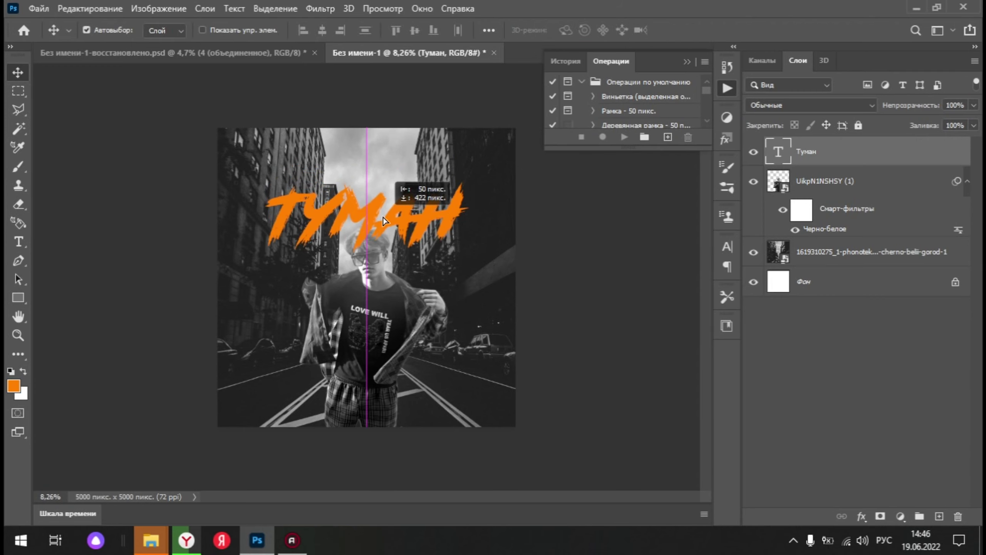
{"action": "left_click_drag", "start_coordinate": [856, 153], "coordinate": [858, 224]}
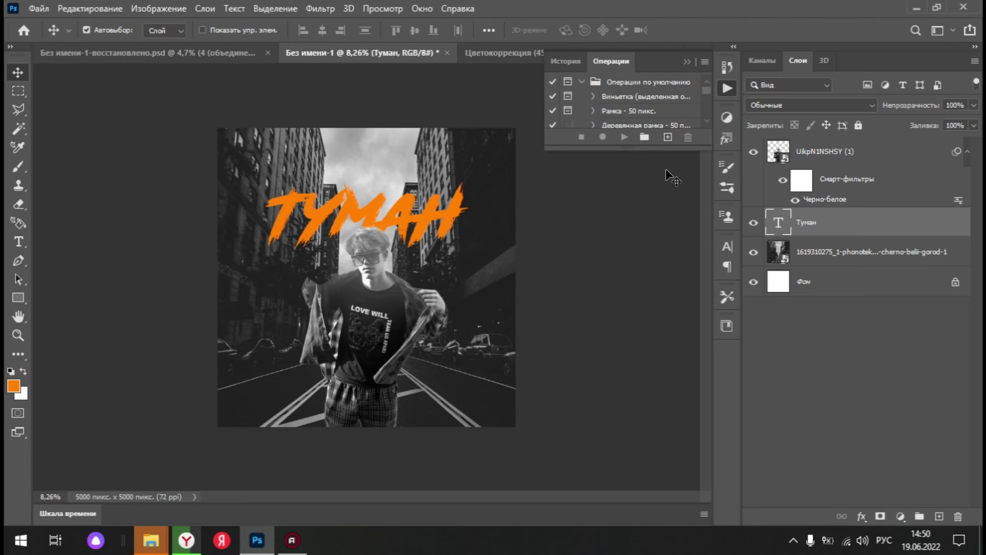
{"action": "left_click", "coordinate": [503, 52]}
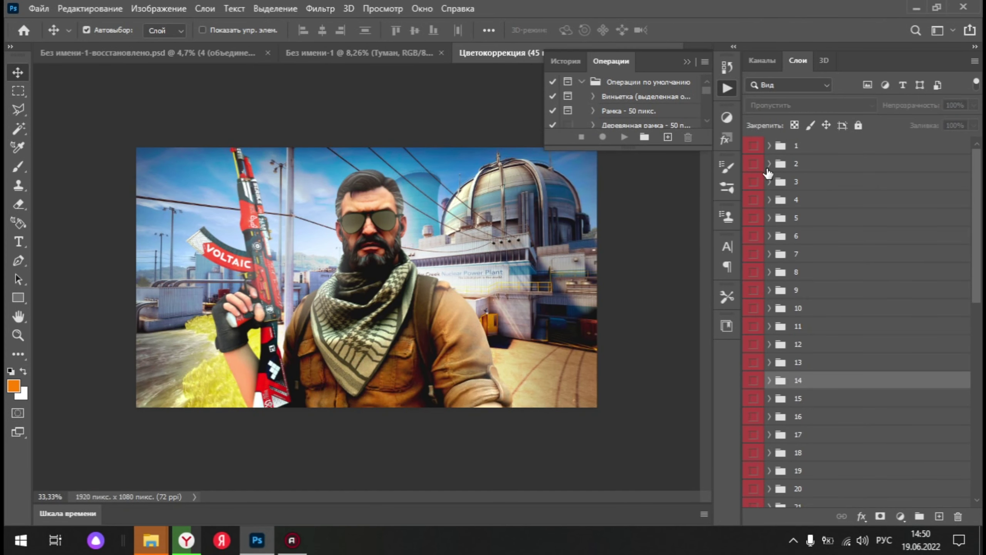
Step: Preview grade groups 1–4 in the correction file, then drag group 4 onto the poster
{"action": "left_click", "coordinate": [754, 145]}
{"action": "left_click", "coordinate": [754, 164]}
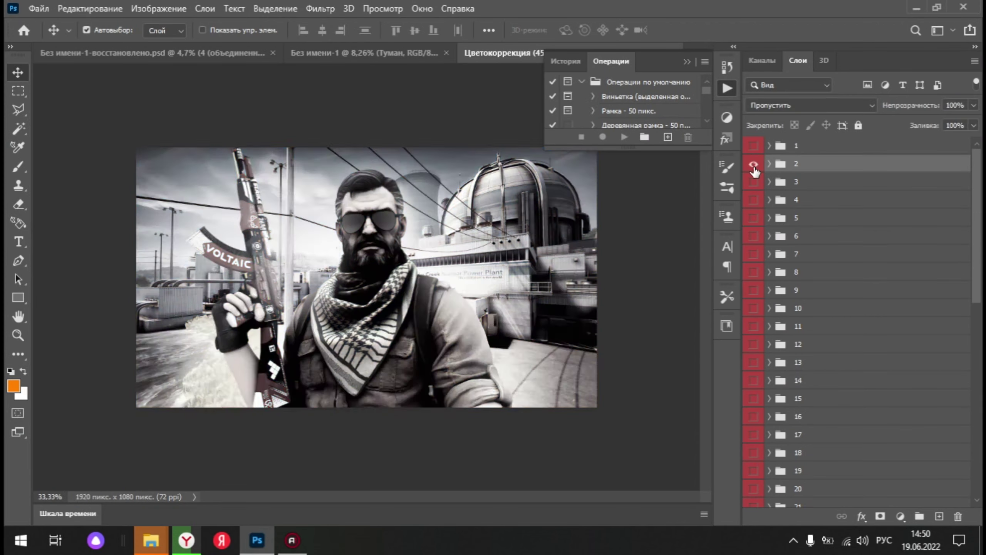
{"action": "left_click", "coordinate": [754, 182]}
{"action": "left_click", "coordinate": [753, 199]}
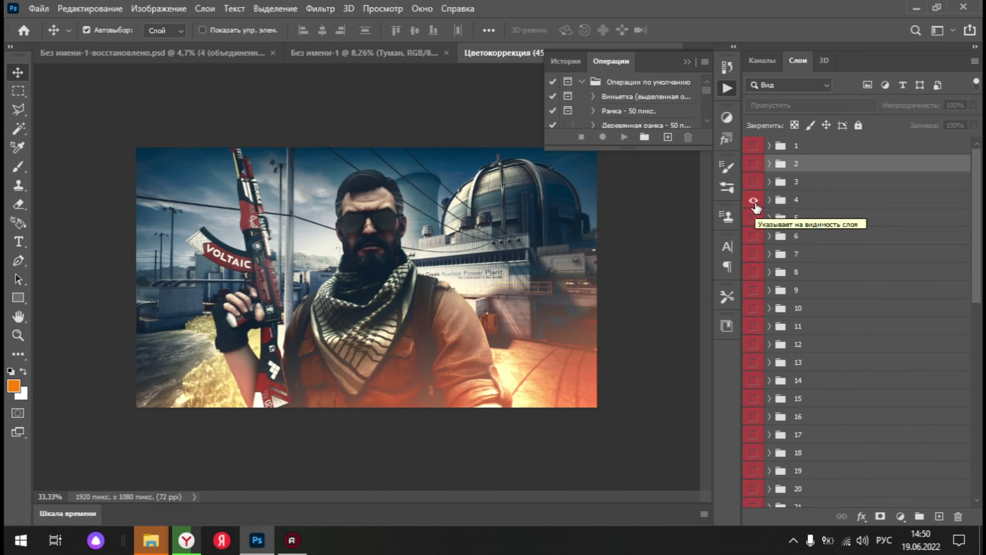
{"action": "mouse_move", "coordinate": [780, 209]}
{"action": "left_mouse_down"}
{"action": "mouse_move", "coordinate": [454, 105]}
{"action": "mouse_move", "coordinate": [371, 251]}
{"action": "left_mouse_up"}
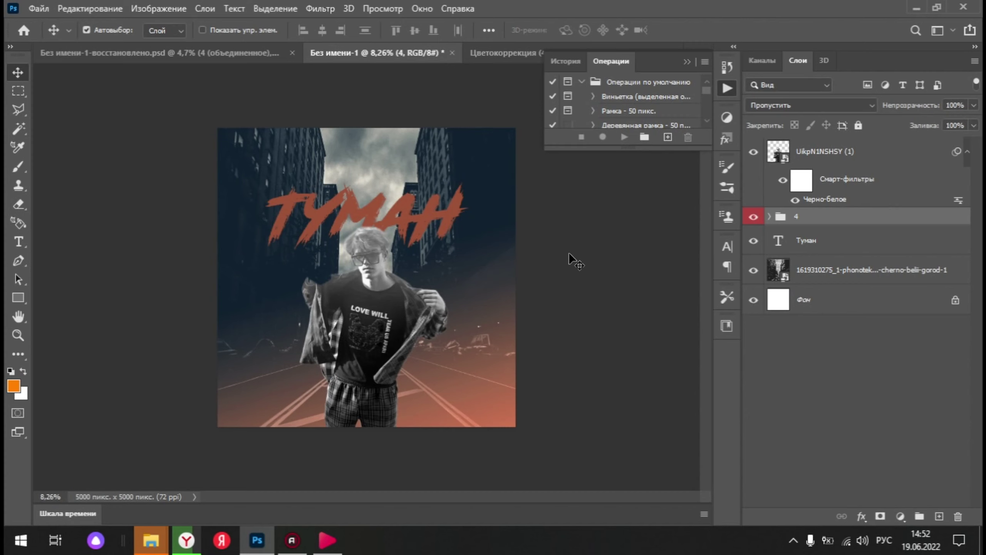
Step: Put the young man under group 4, Gaussian-blur the city at 4,4 px, and stamp visible
{"action": "left_click_drag", "start_coordinate": [827, 154], "coordinate": [824, 233]}
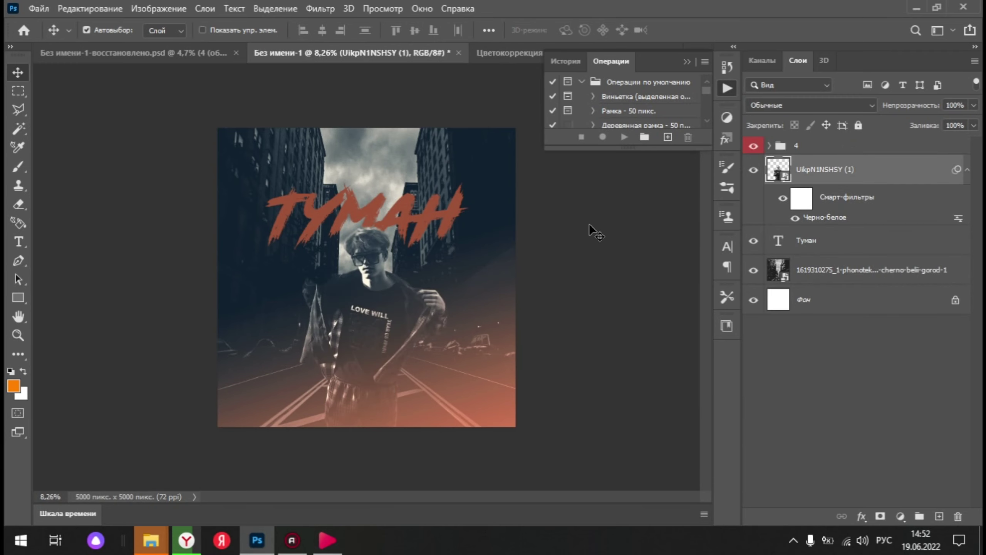
{"action": "key", "text": "ctrl+minus"}
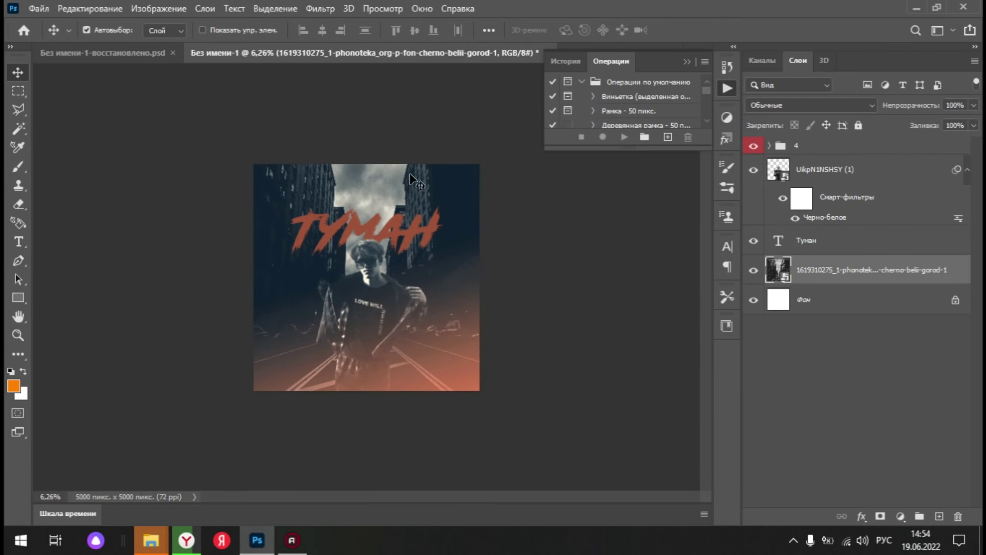
{"action": "left_click", "coordinate": [313, 9]}
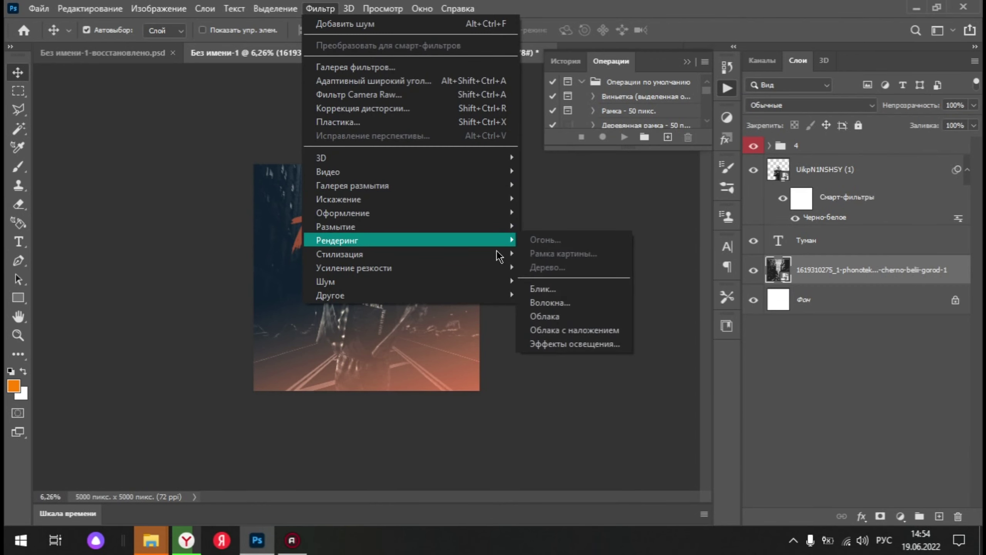
{"action": "mouse_move", "coordinate": [335, 226]}
{"action": "left_click", "coordinate": [571, 309]}
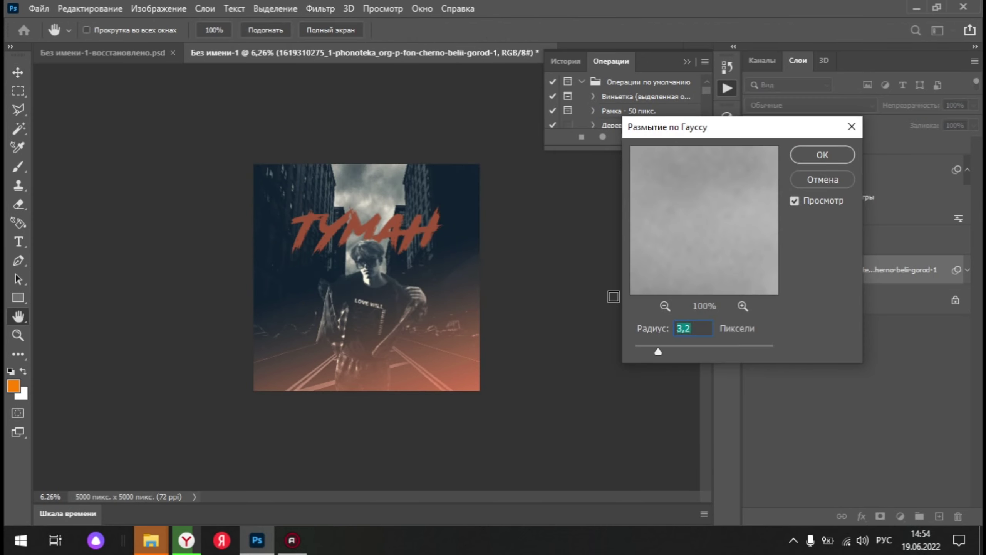
{"action": "left_click_drag", "start_coordinate": [659, 352], "coordinate": [668, 352]}
{"action": "left_click", "coordinate": [811, 157]}
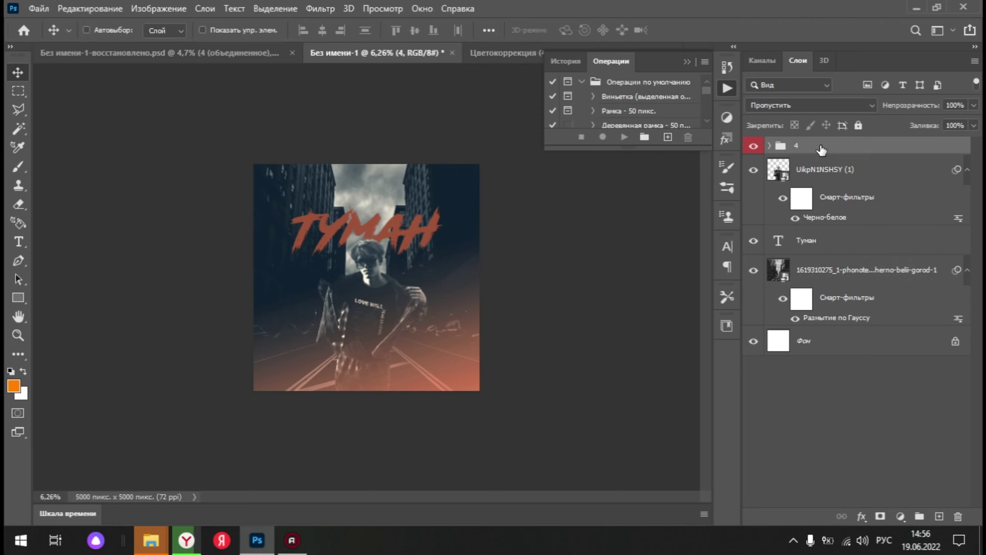
{"action": "key", "text": "ctrl+alt+e"}
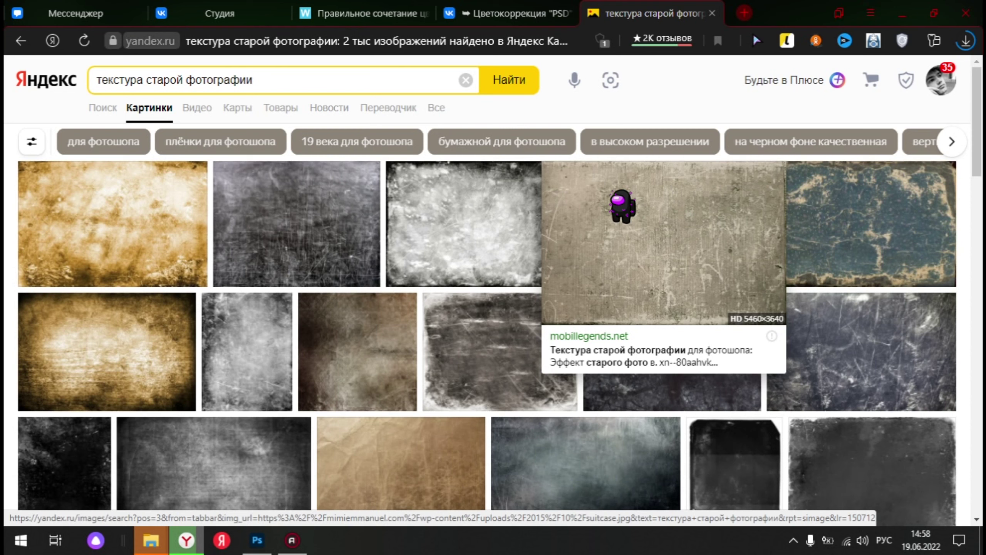
Step: Open the dark square old-film texture from Yandex Images and save it as a JPEG
{"action": "scroll", "coordinate": [623, 206], "scroll_direction": "down", "scroll_amount": 4}
{"action": "scroll", "coordinate": [654, 246], "scroll_direction": "down", "scroll_amount": 1}
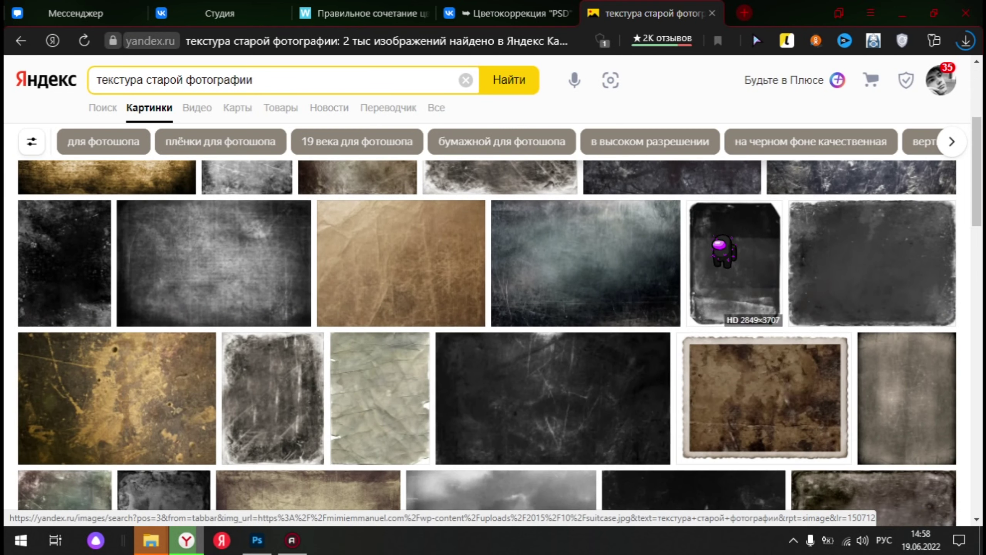
{"action": "left_click", "coordinate": [708, 266]}
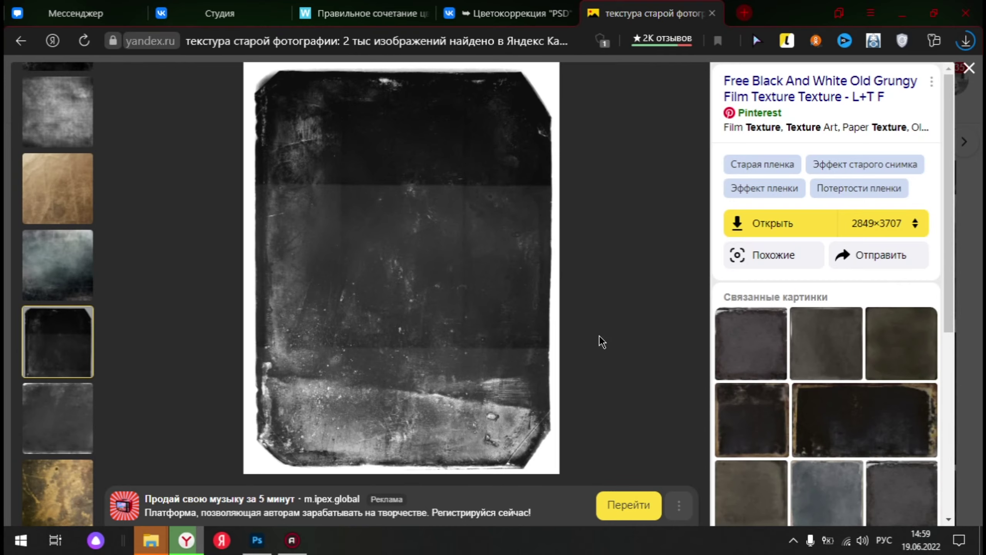
{"action": "key", "text": "ctrl+s"}
{"action": "key", "text": "Return"}
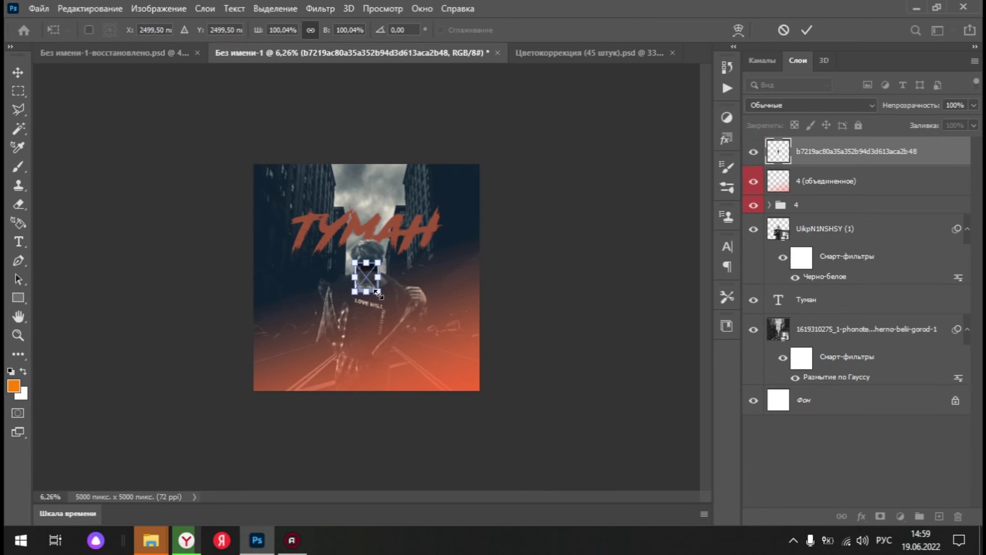
Step: Scale the placed film texture to cover the entire square canvas and commit the resize
{"action": "left_click_drag", "start_coordinate": [378, 294], "coordinate": [473, 408]}
{"action": "mouse_move", "coordinate": [474, 335]}
{"action": "left_mouse_down"}
{"action": "mouse_move", "coordinate": [478, 325]}
{"action": "mouse_move", "coordinate": [451, 326]}
{"action": "left_mouse_up"}
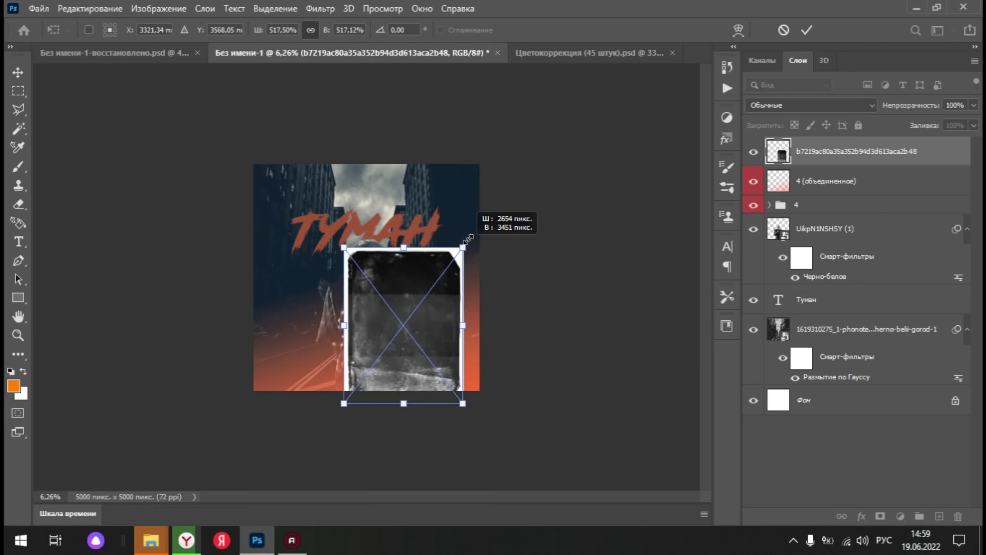
{"action": "left_click_drag", "start_coordinate": [453, 262], "coordinate": [484, 221]}
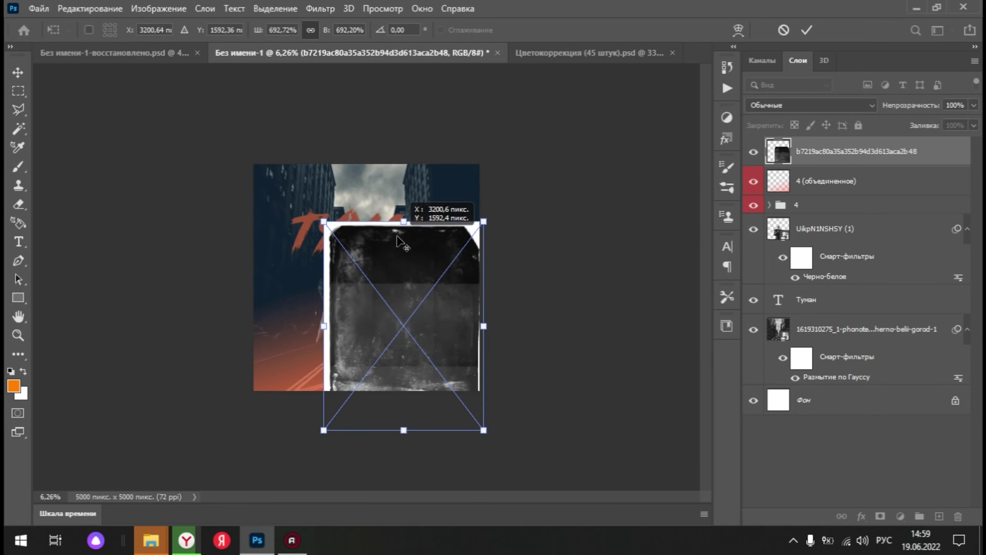
{"action": "left_click_drag", "start_coordinate": [415, 256], "coordinate": [464, 278]}
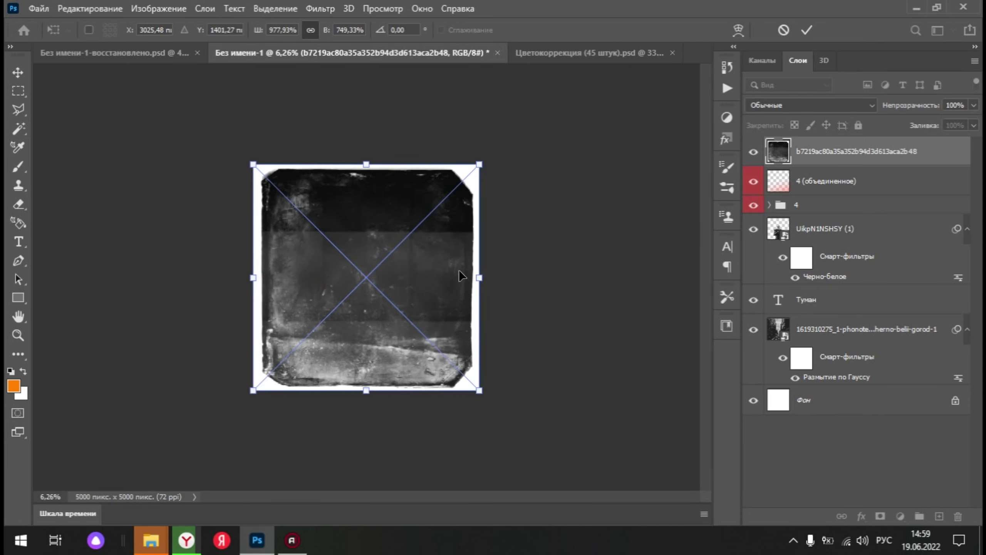
{"action": "key", "text": "Return"}
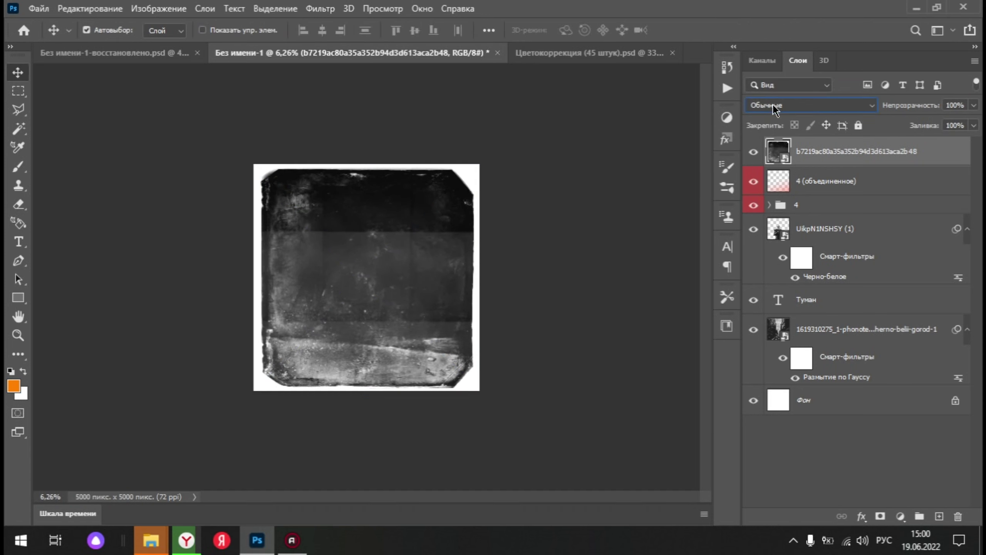
Step: Set the texture layer to Экран (Screen) at 24% opacity and move it below group 4
{"action": "left_click", "coordinate": [775, 111]}
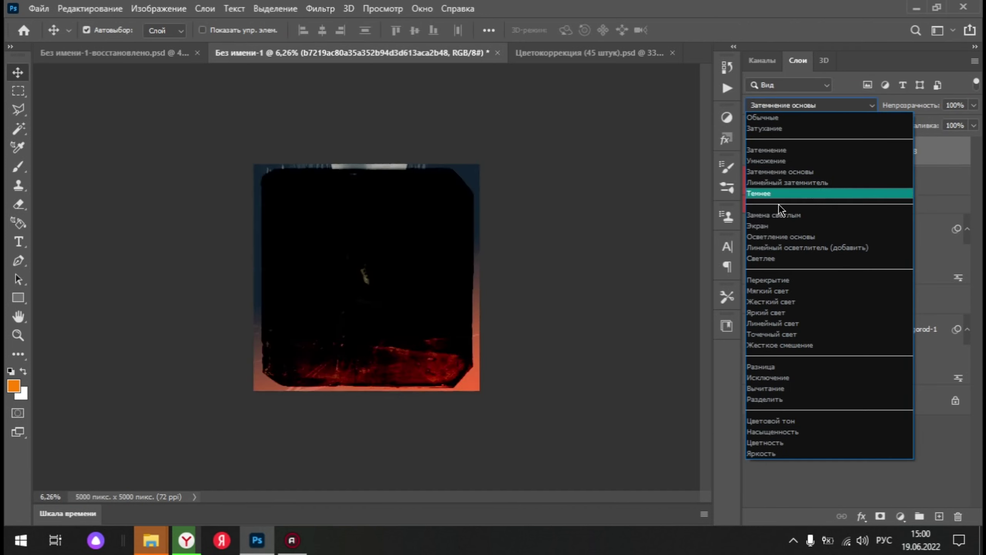
{"action": "left_click", "coordinate": [780, 226]}
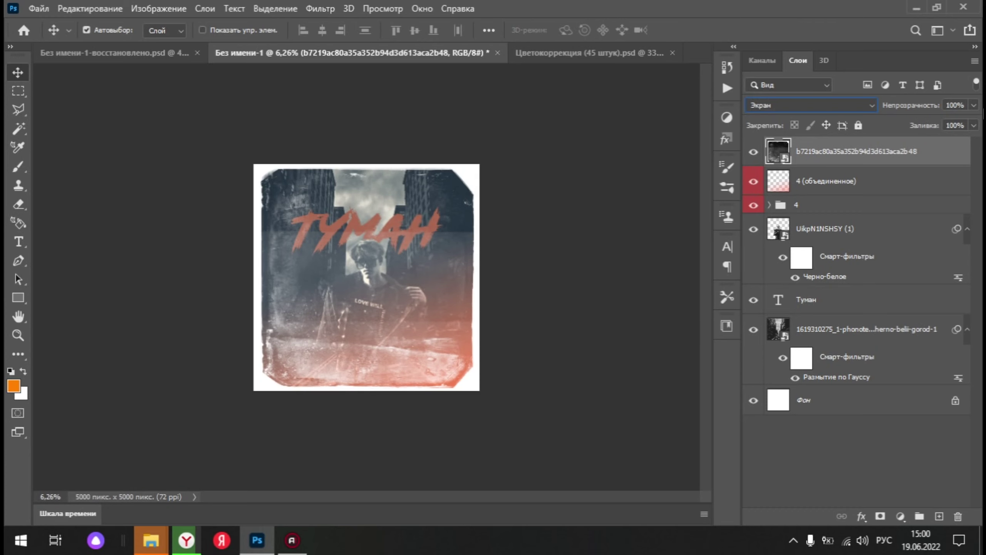
{"action": "left_click", "coordinate": [974, 105]}
{"action": "left_click_drag", "start_coordinate": [976, 122], "coordinate": [926, 123]}
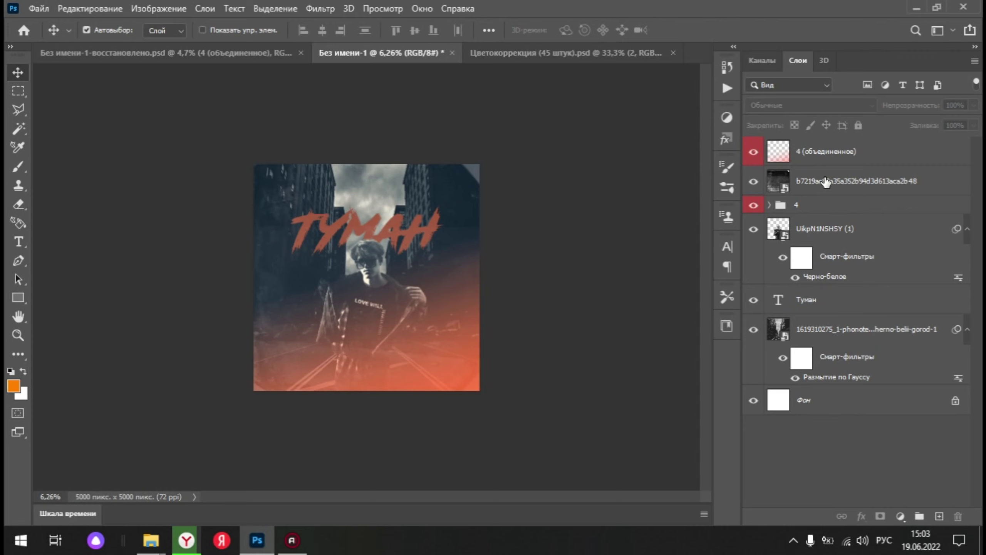
{"action": "left_click_drag", "start_coordinate": [826, 182], "coordinate": [823, 215]}
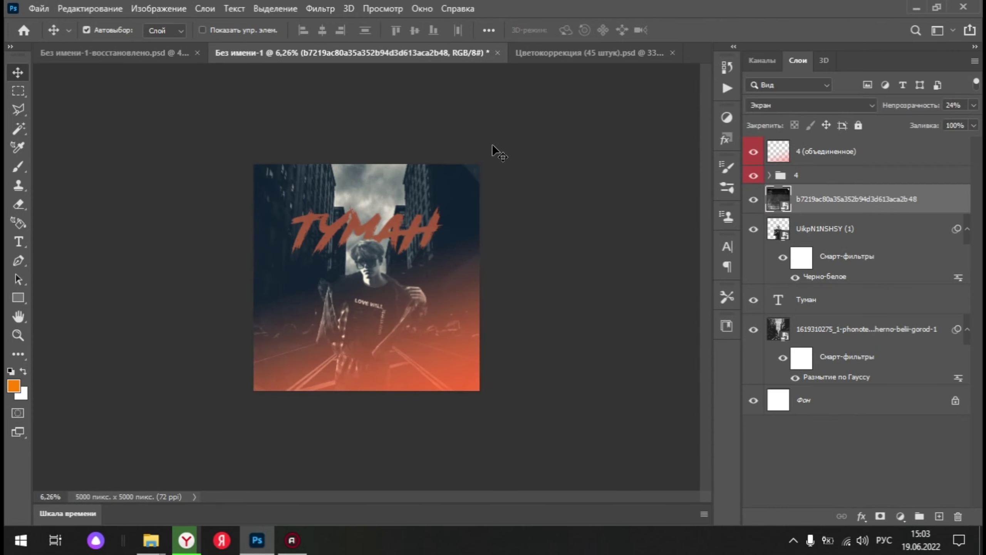
{"action": "right_click", "coordinate": [18, 241]}
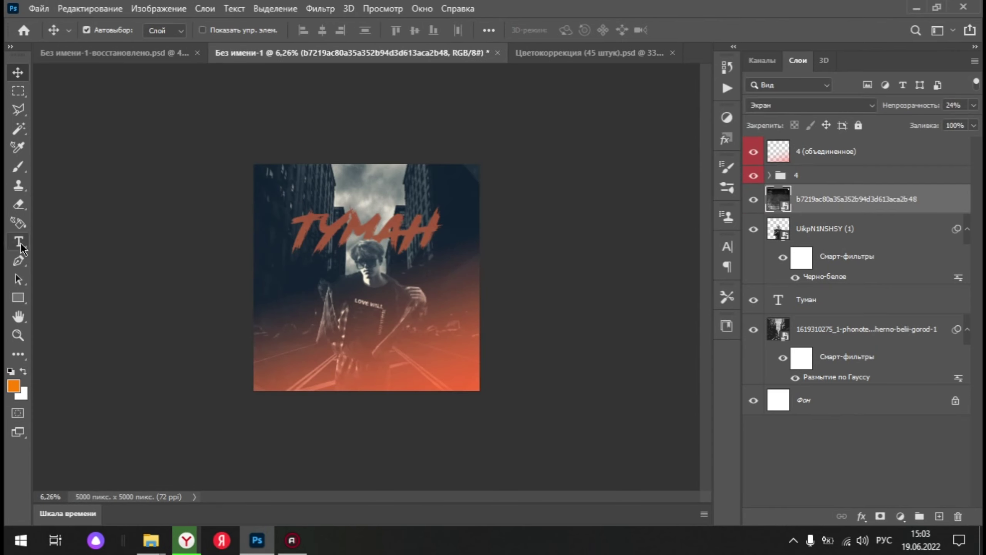
Step: Type the 044VEX caption as a new text layer near the top and resize it to 500 pt
{"action": "left_click", "coordinate": [325, 190]}
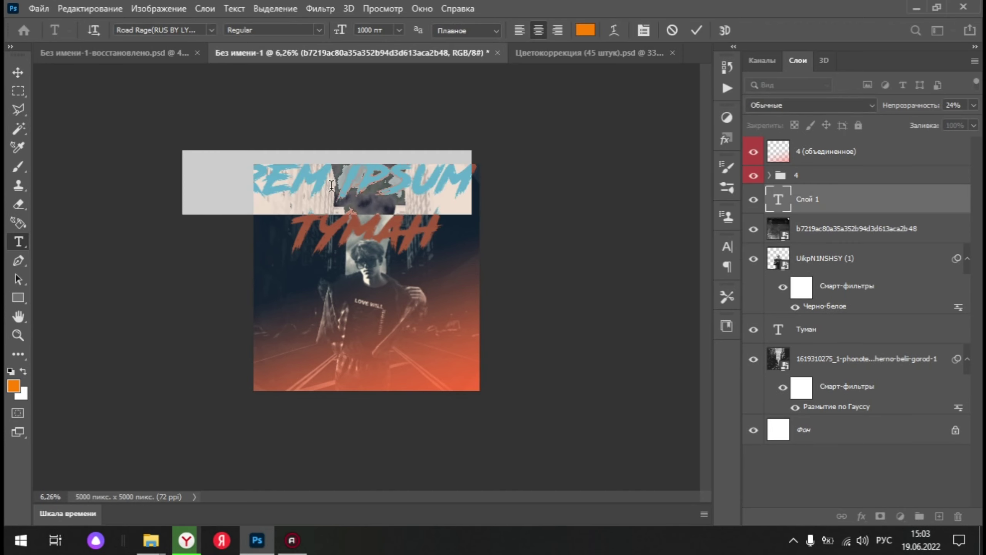
{"action": "type", "text": "фн"}
{"action": "key", "text": "alt+shift"}
{"action": "key", "text": "BackSpace"}
{"action": "key", "text": "BackSpace"}
{"action": "type", "text": "R44VEX"}
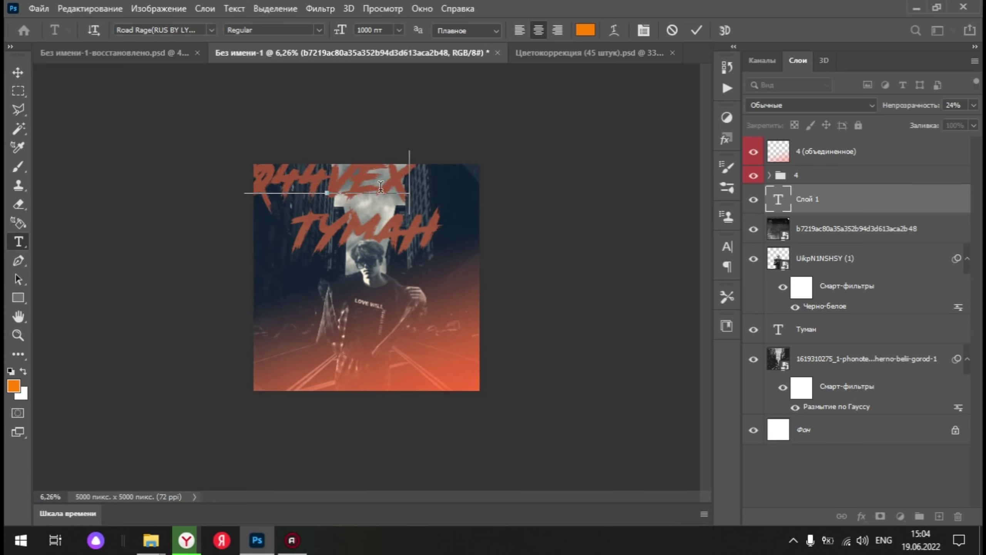
{"action": "key", "text": "ctrl+a"}
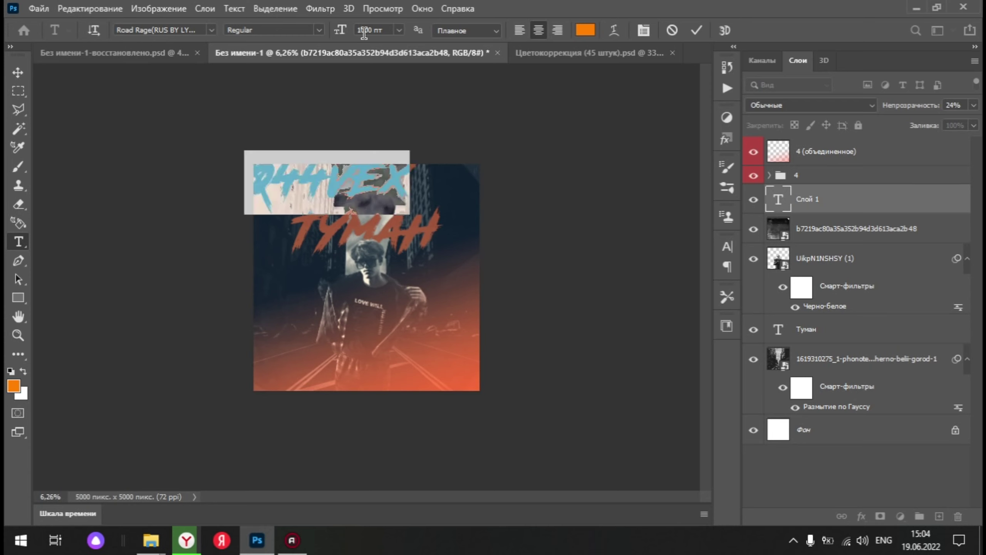
{"action": "type", "text": "1"}
Step: Copy the white colour code #FFFFFF from the colour-combinations web page in the browser
{"action": "key", "text": "alt+Tab"}
{"action": "left_click", "coordinate": [365, 13]}
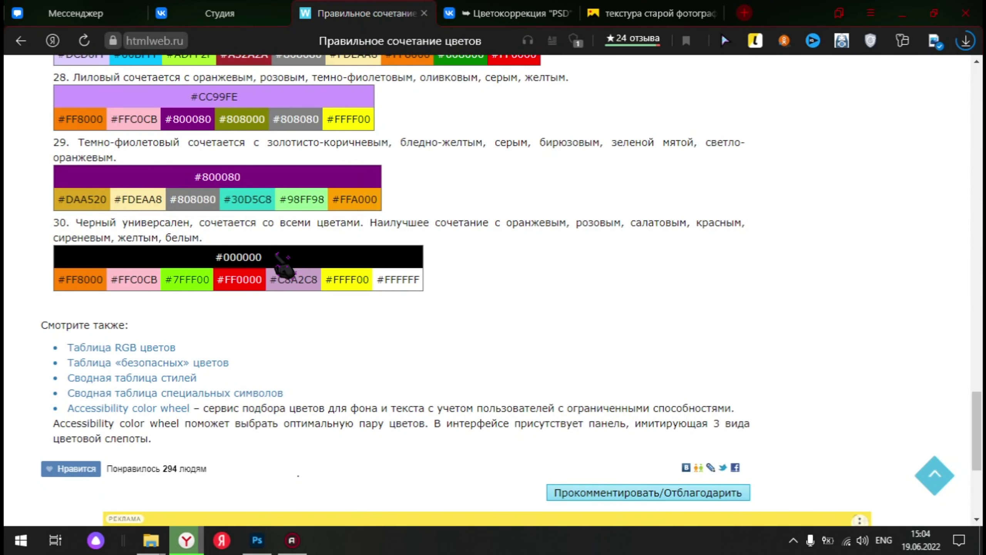
{"action": "double_click", "coordinate": [403, 281]}
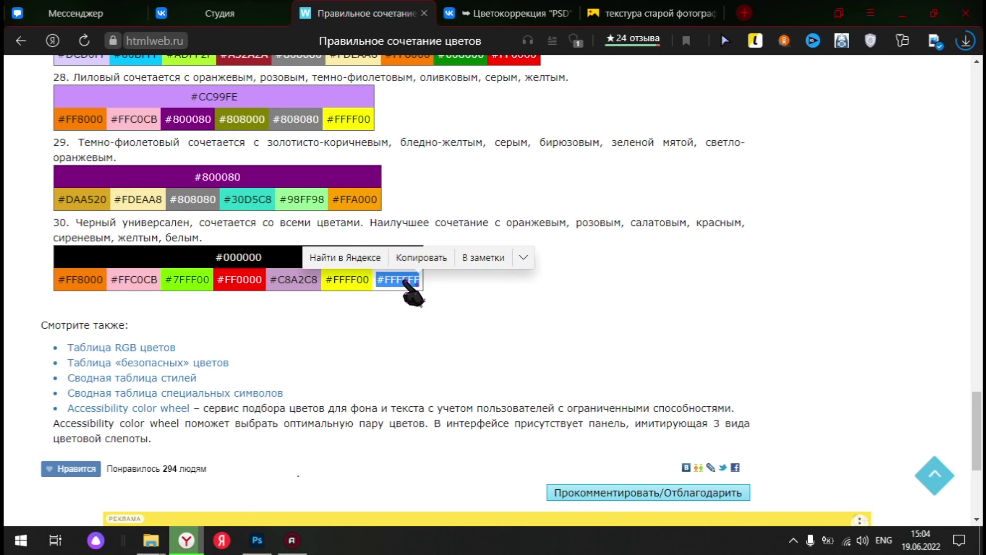
{"action": "left_click", "coordinate": [422, 258]}
{"action": "left_click", "coordinate": [257, 540]}
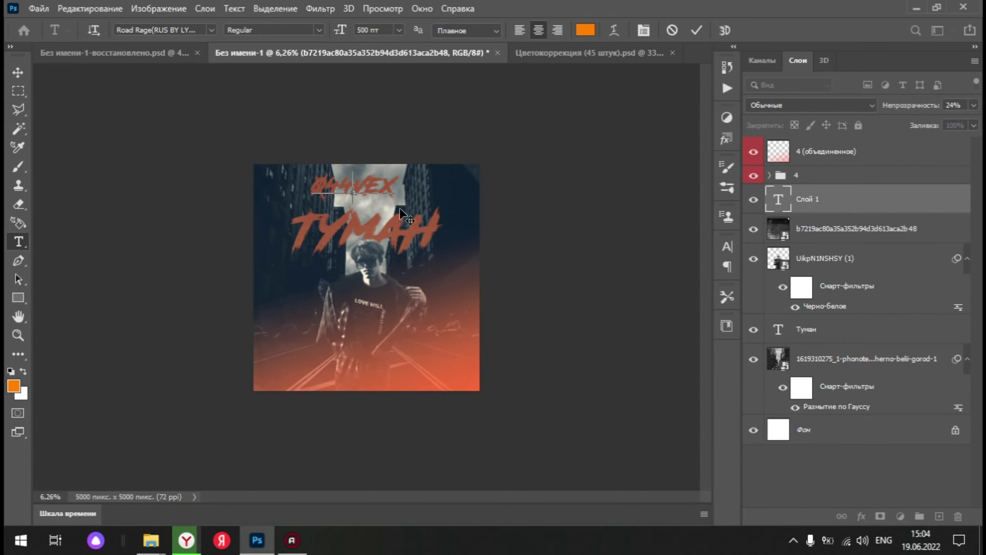
Step: Paste FFFFFF into the text colour picker so the whole 044VEX caption turns white
{"action": "key", "text": "ctrl+a"}
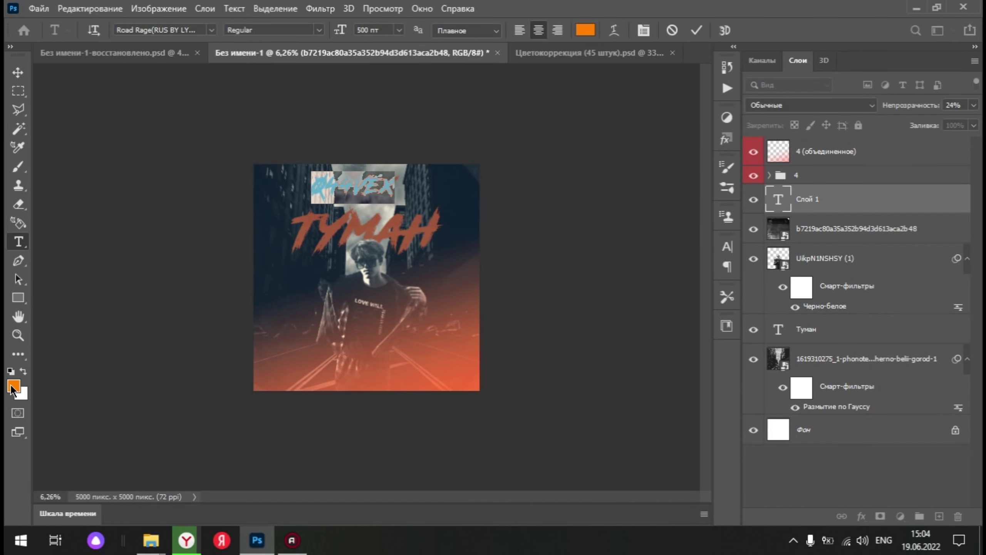
{"action": "left_click", "coordinate": [13, 385]}
{"action": "key", "text": "BackSpace"}
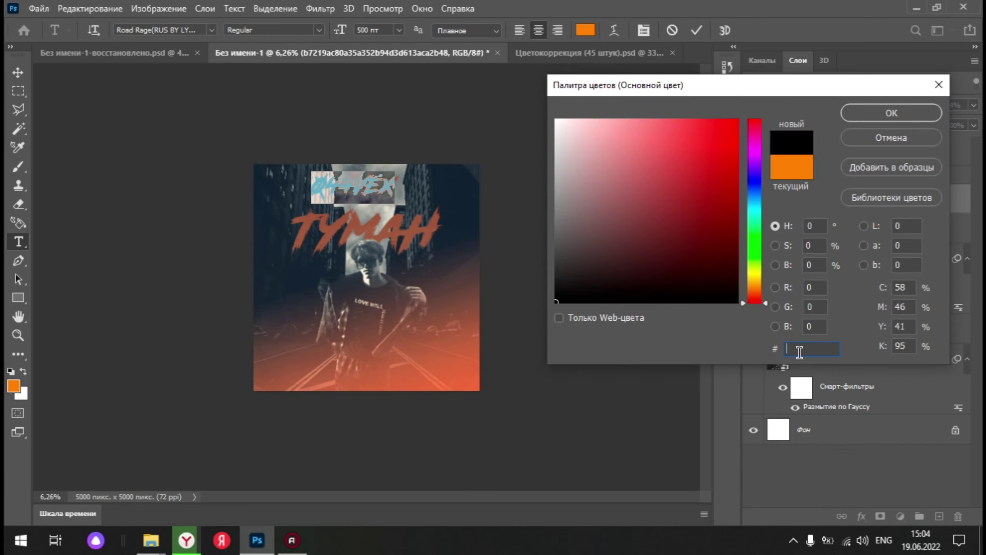
{"action": "right_click", "coordinate": [804, 350]}
{"action": "left_click", "coordinate": [807, 216]}
{"action": "left_click", "coordinate": [892, 114]}
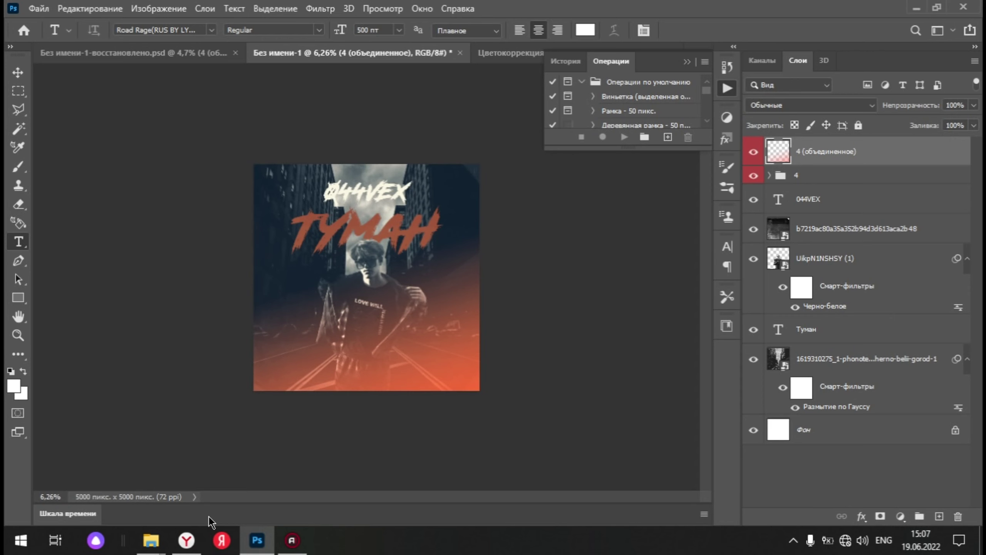
{"action": "mouse_move", "coordinate": [186, 540]}
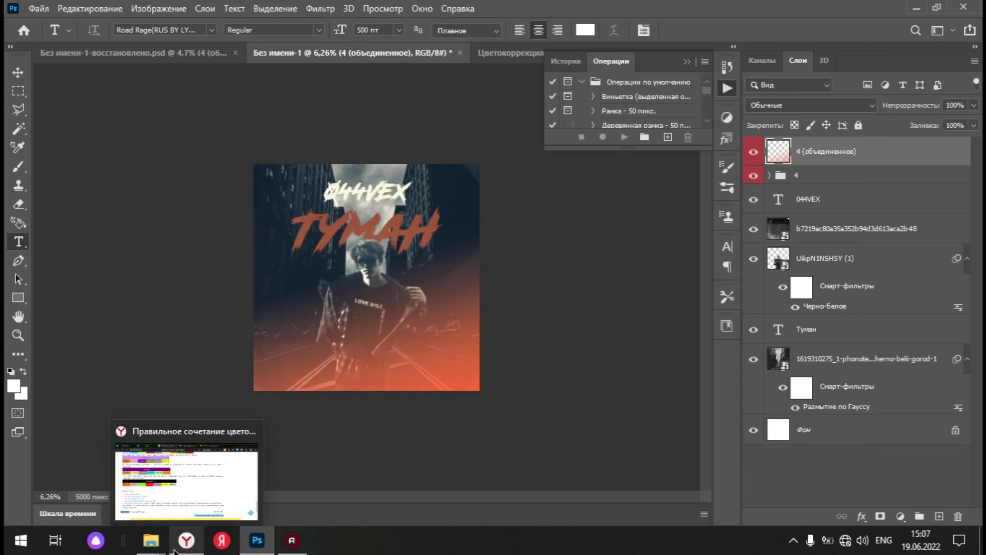
Step: Place green light image 65165132 upright and stretched along the poster's left edge
{"action": "left_click", "coordinate": [231, 474]}
{"action": "mouse_move", "coordinate": [689, 376]}
{"action": "left_mouse_down"}
{"action": "mouse_move", "coordinate": [647, 394]}
{"action": "mouse_move", "coordinate": [344, 307]}
{"action": "left_mouse_up"}
{"action": "left_click_drag", "start_coordinate": [395, 263], "coordinate": [468, 225]}
{"action": "left_click_drag", "start_coordinate": [446, 263], "coordinate": [422, 289]}
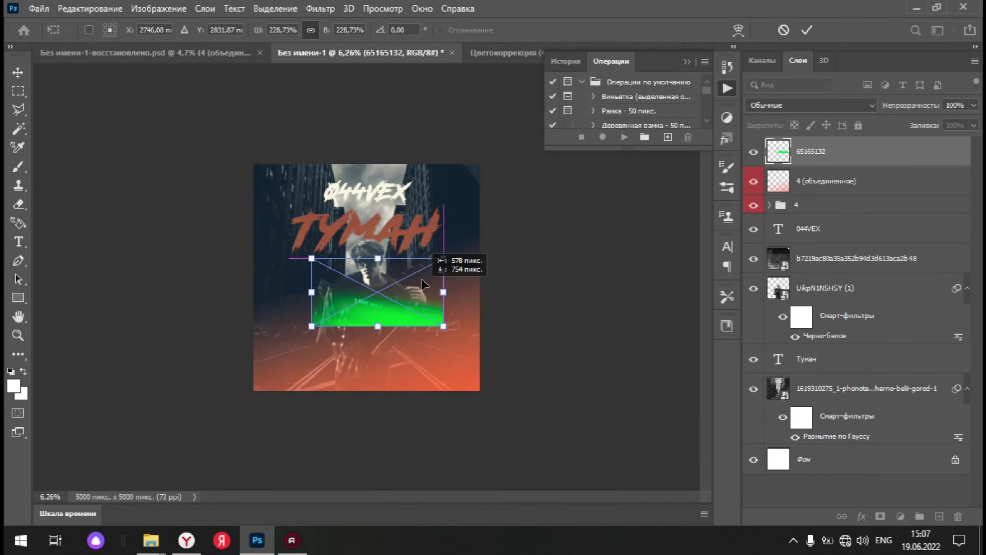
{"action": "left_click_drag", "start_coordinate": [507, 253], "coordinate": [431, 424]}
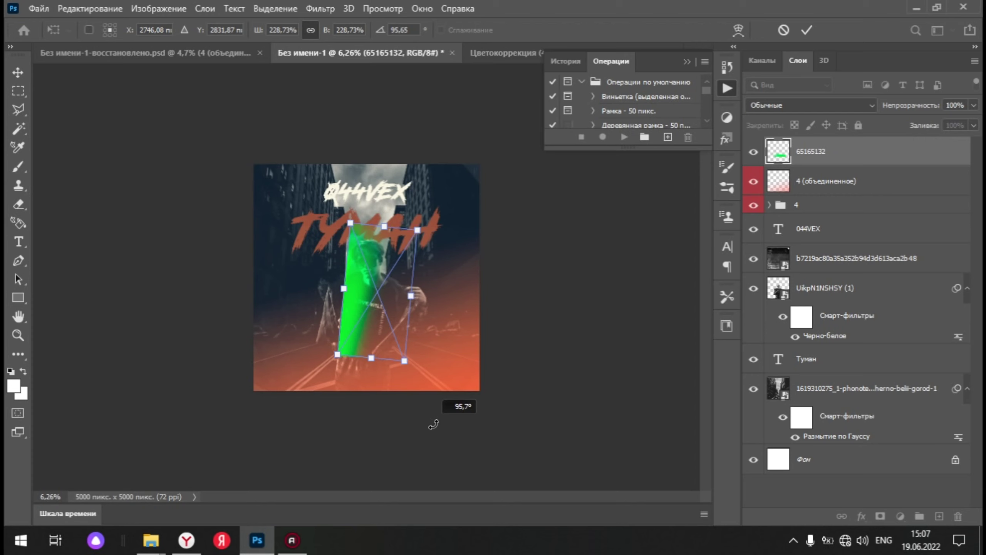
{"action": "left_click_drag", "start_coordinate": [383, 298], "coordinate": [286, 330]}
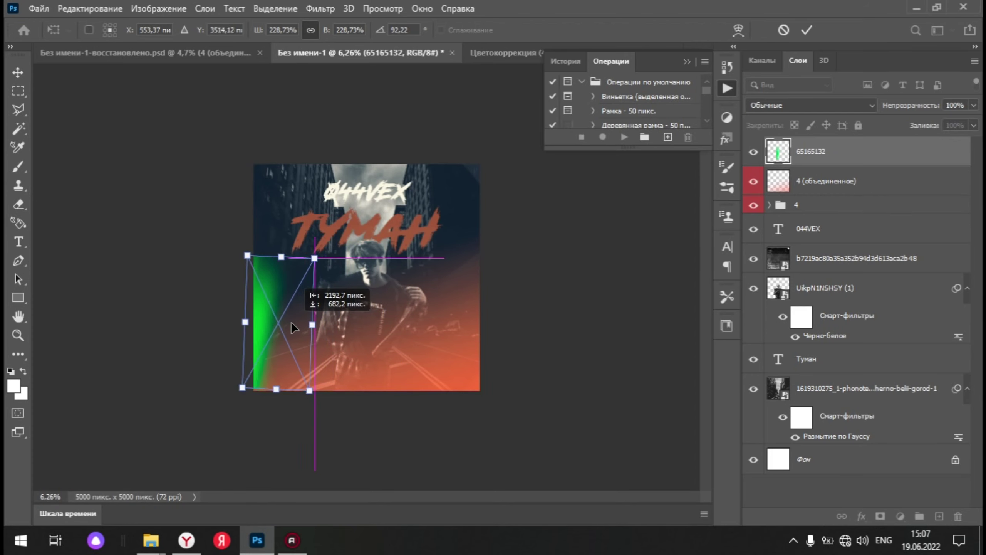
{"action": "left_click_drag", "start_coordinate": [276, 247], "coordinate": [278, 157]}
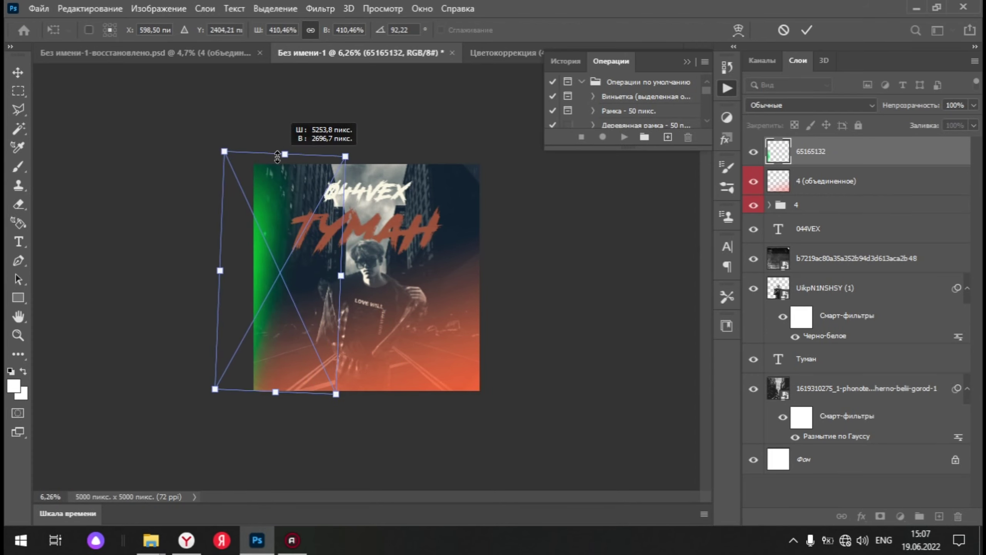
{"action": "left_click_drag", "start_coordinate": [324, 258], "coordinate": [323, 260]}
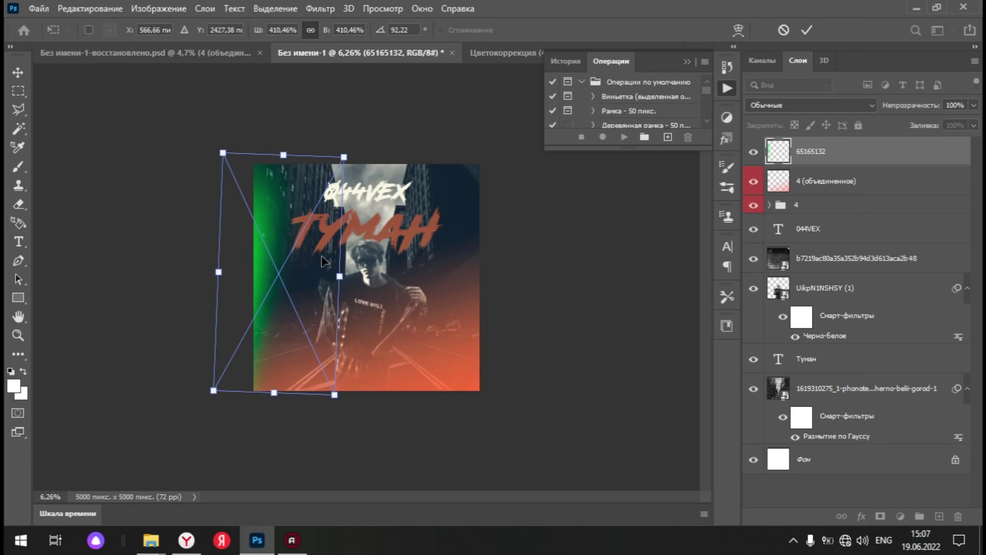
{"action": "key", "text": "t"}
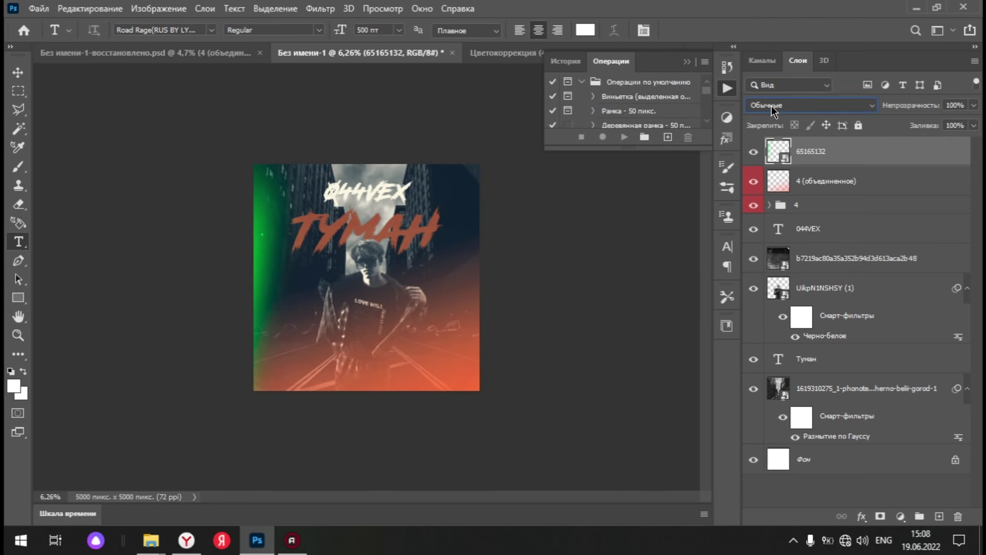
Step: Scroll the file browser and open the Эффекты images folder
{"action": "scroll", "coordinate": [771, 105], "scroll_direction": "down", "scroll_amount": 1}
{"action": "scroll", "coordinate": [772, 106], "scroll_direction": "down", "scroll_amount": 1}
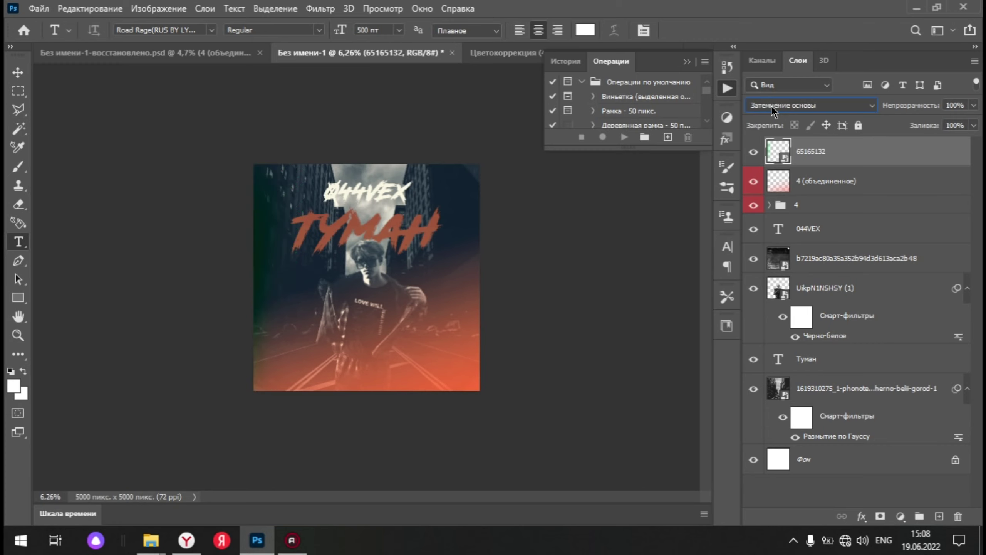
{"action": "scroll", "coordinate": [772, 106], "scroll_direction": "down", "scroll_amount": 1}
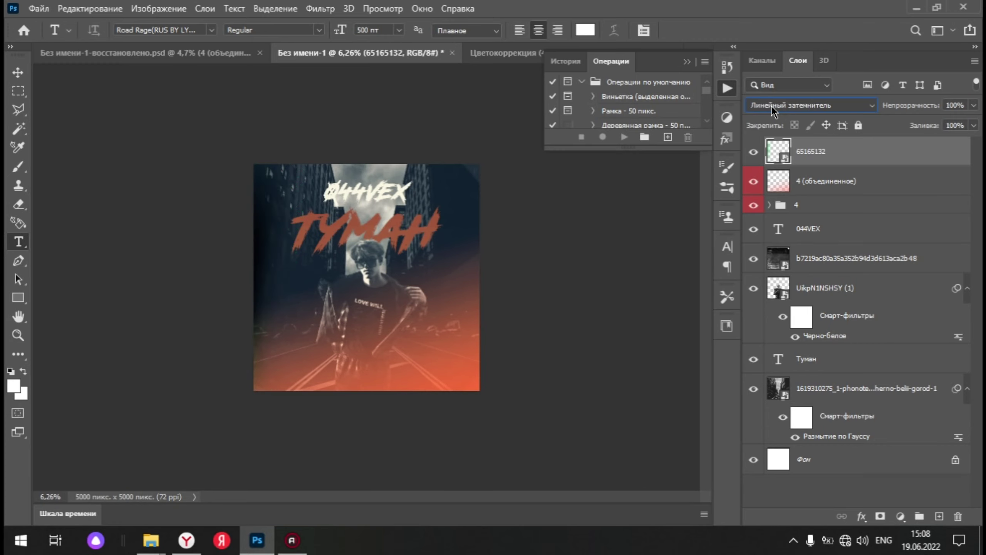
{"action": "left_click", "coordinate": [150, 541]}
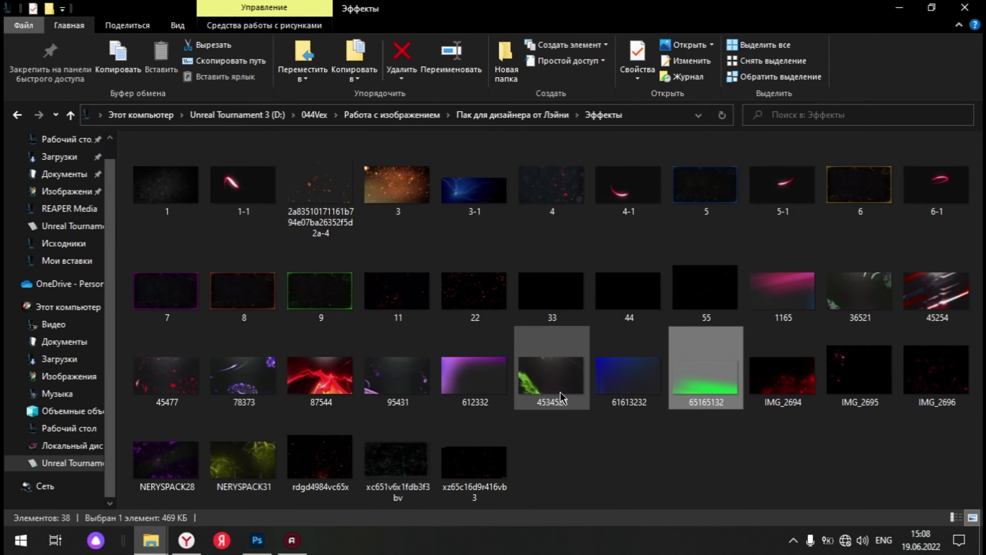
Step: Place the blue 3-1 light image from the Эффекты folder onto the poster, rotated diagonally across the title
{"action": "left_click", "coordinate": [764, 467]}
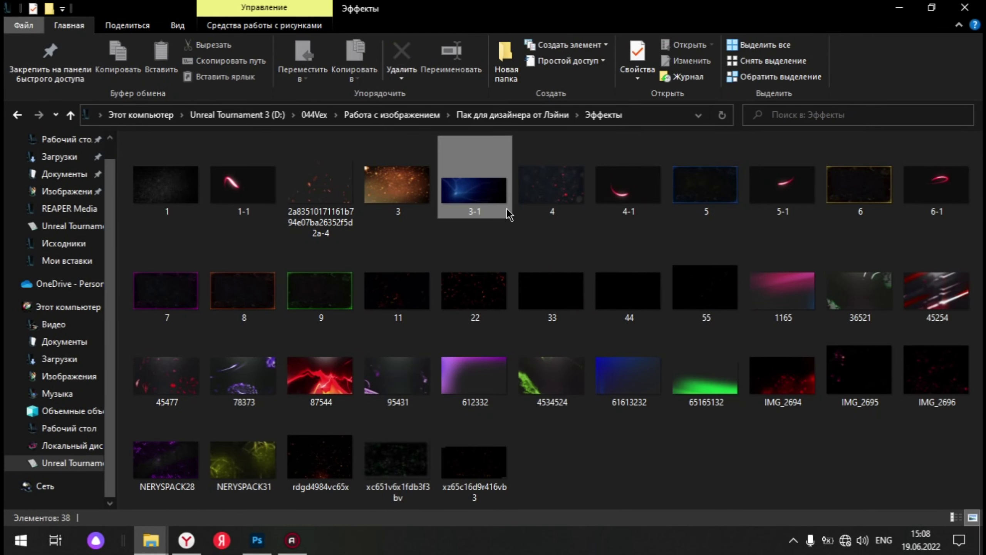
{"action": "left_click_drag", "start_coordinate": [485, 200], "coordinate": [362, 201]}
{"action": "mouse_move", "coordinate": [462, 272]}
{"action": "left_mouse_down"}
{"action": "mouse_move", "coordinate": [403, 376]}
{"action": "mouse_move", "coordinate": [365, 221]}
{"action": "mouse_move", "coordinate": [383, 206]}
{"action": "left_mouse_up"}
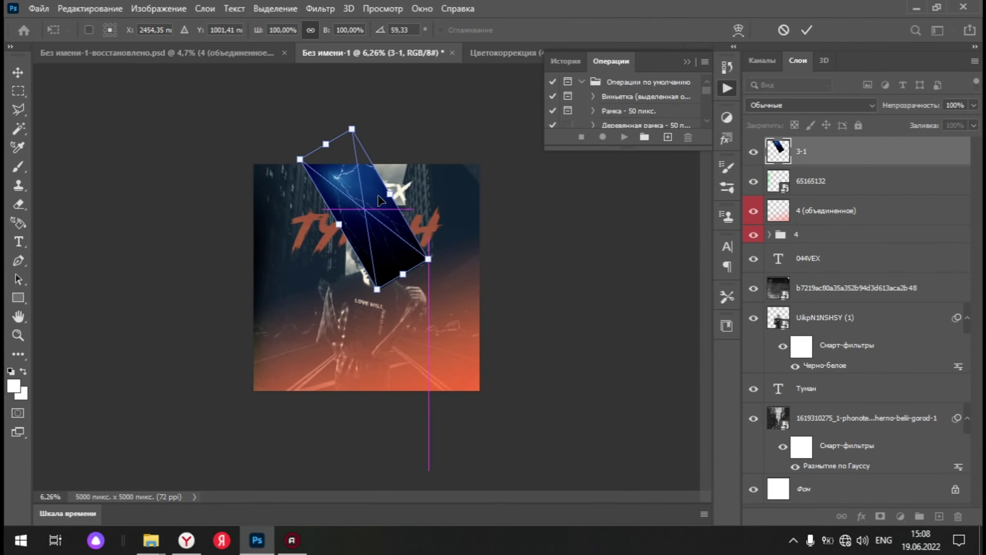
Step: Commit the 3-1 image and move its layer below the Туман title, just above the street photo
{"action": "key", "text": "Return"}
{"action": "left_click_drag", "start_coordinate": [830, 157], "coordinate": [807, 300]}
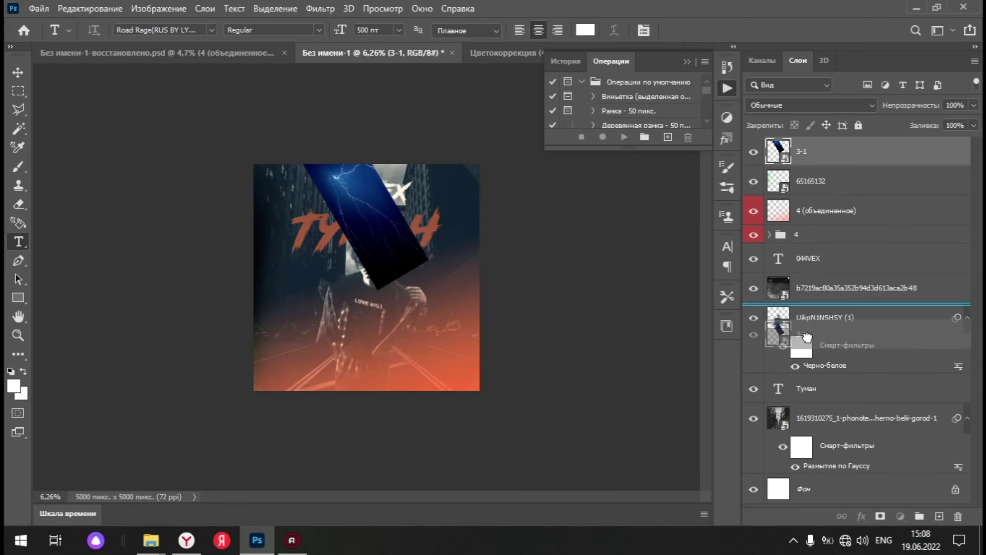
{"action": "left_click_drag", "start_coordinate": [807, 303], "coordinate": [808, 359]}
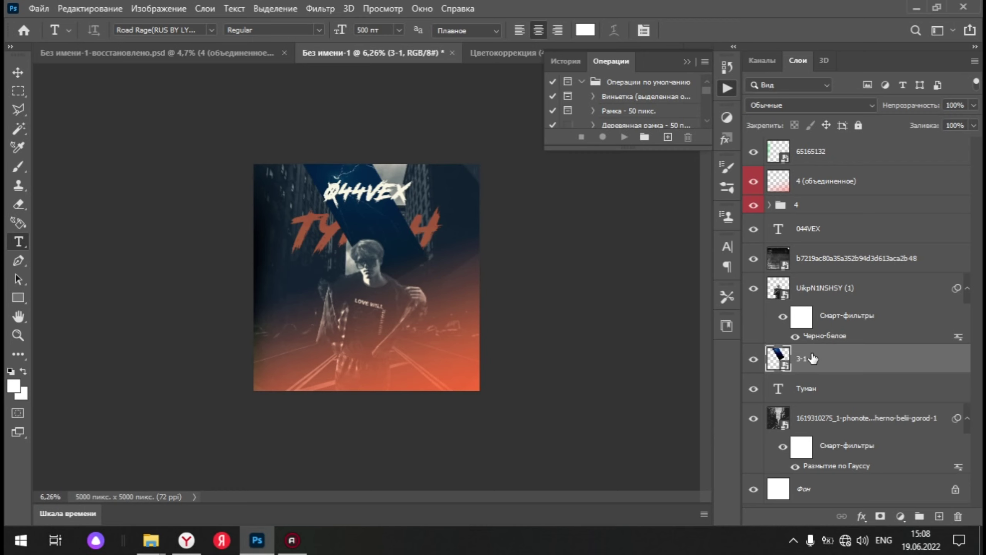
{"action": "left_click_drag", "start_coordinate": [819, 351], "coordinate": [811, 390]}
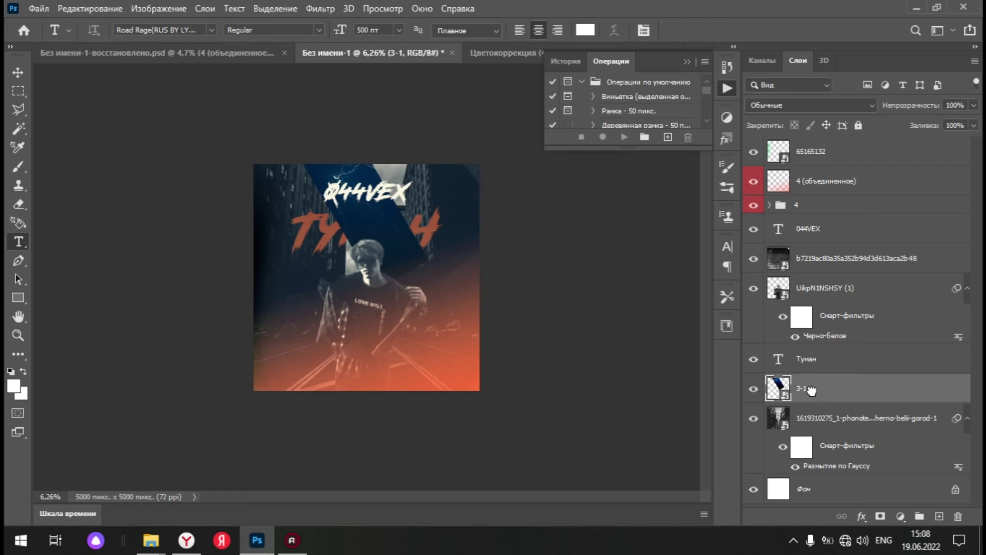
{"action": "left_click", "coordinate": [782, 109]}
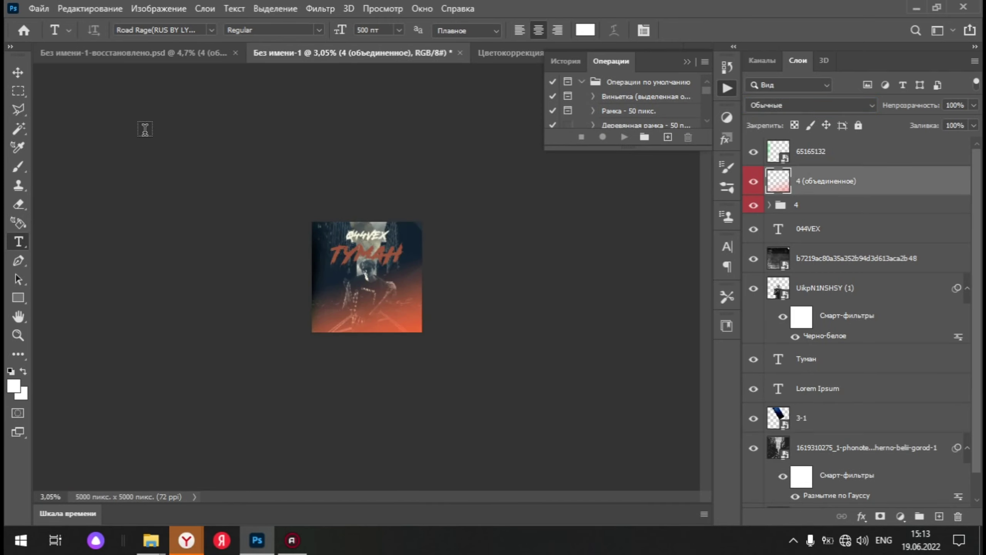
Step: Save the poster as the JPEG 'Обложка2' at quality 9 (Высокое)
{"action": "left_click", "coordinate": [38, 9]}
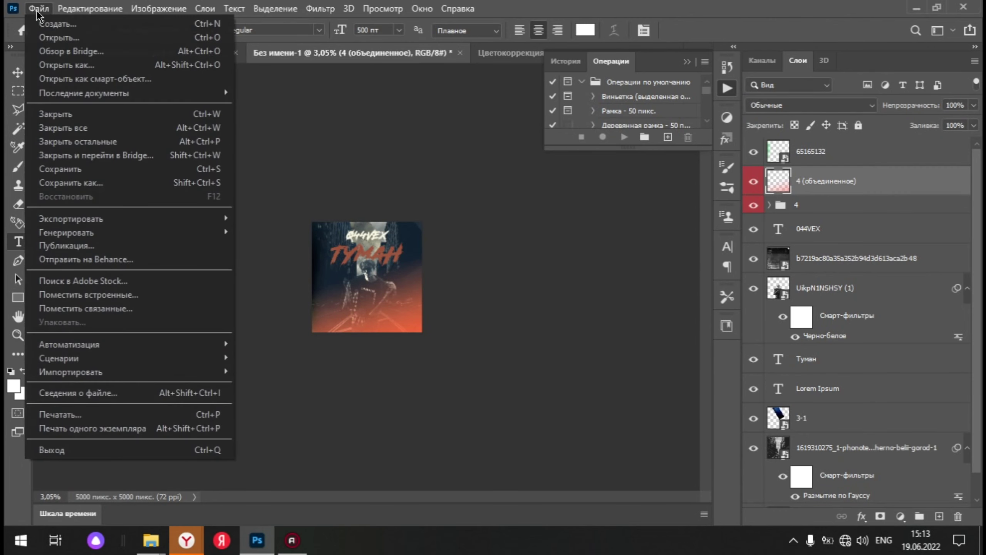
{"action": "left_click", "coordinate": [92, 182]}
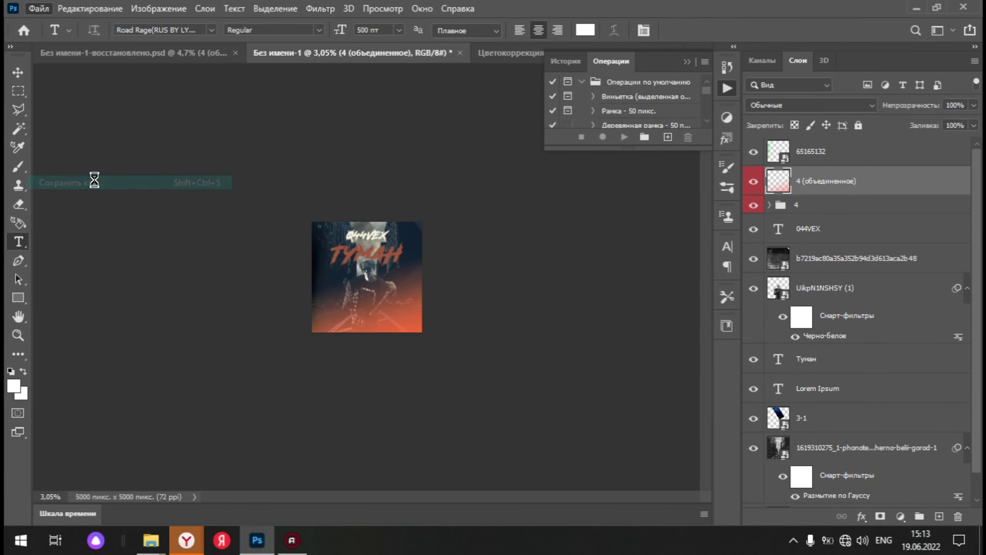
{"action": "left_click", "coordinate": [202, 291]}
{"action": "left_click", "coordinate": [155, 403]}
{"action": "type", "text": "Обложка2"}
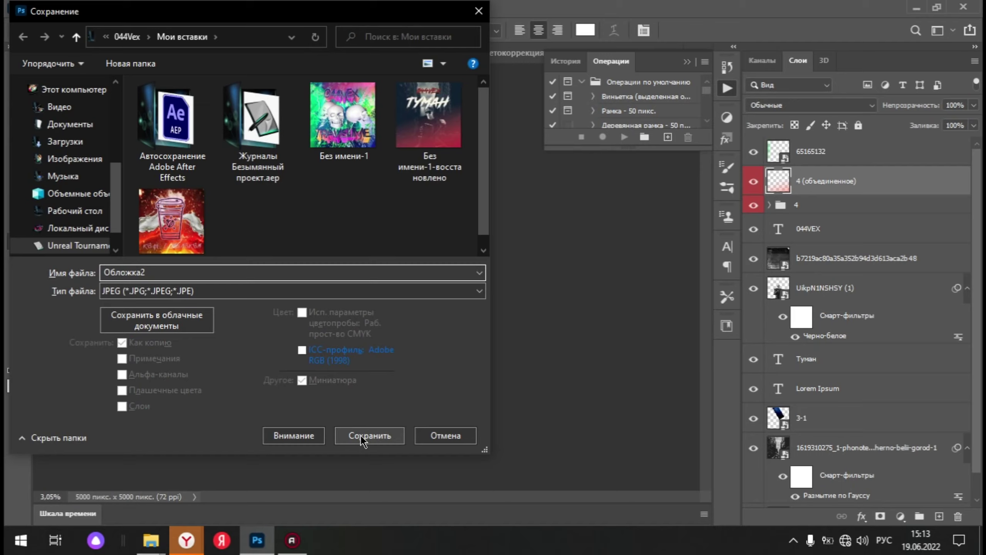
{"action": "left_click", "coordinate": [361, 430]}
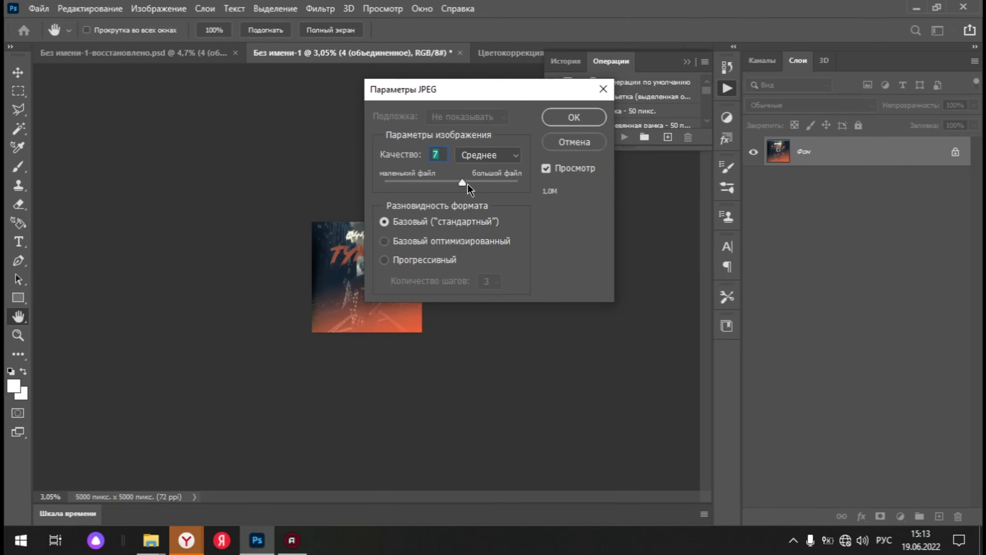
{"action": "left_click_drag", "start_coordinate": [462, 183], "coordinate": [483, 185]}
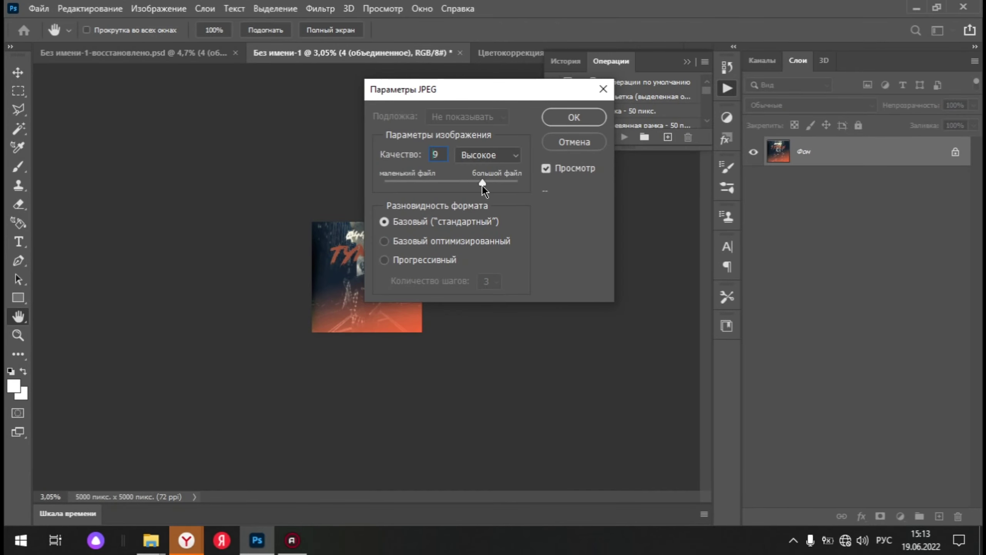
{"action": "left_click", "coordinate": [577, 121]}
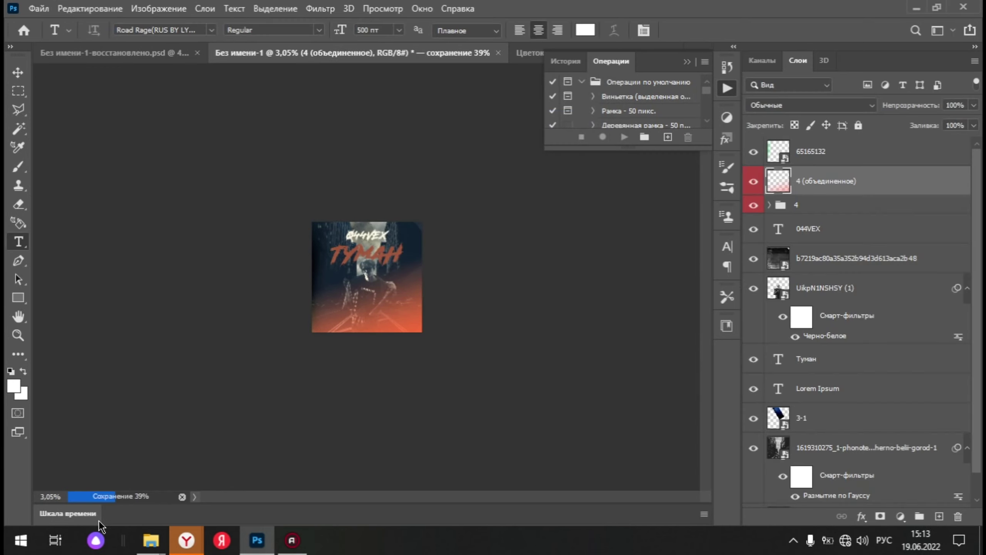